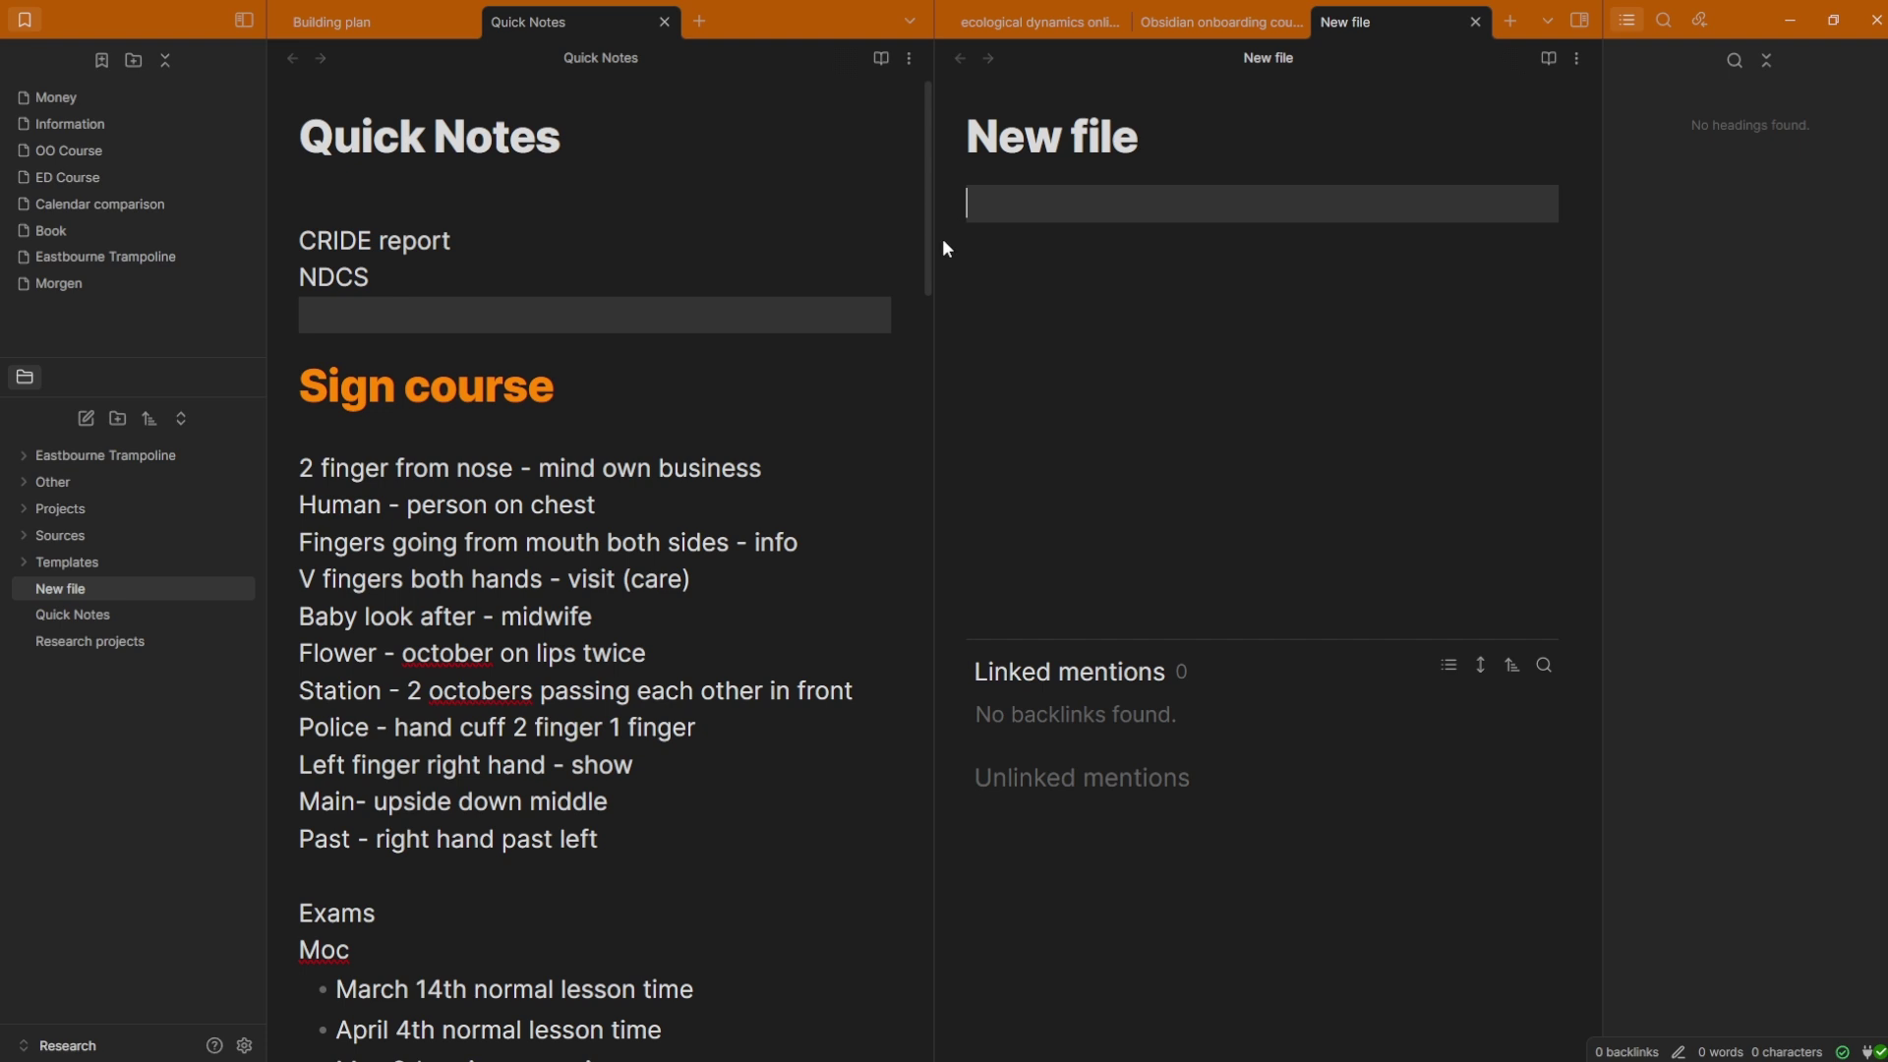
pyautogui.click(541, 317)
pyautogui.scroll(-4, 541, 314)
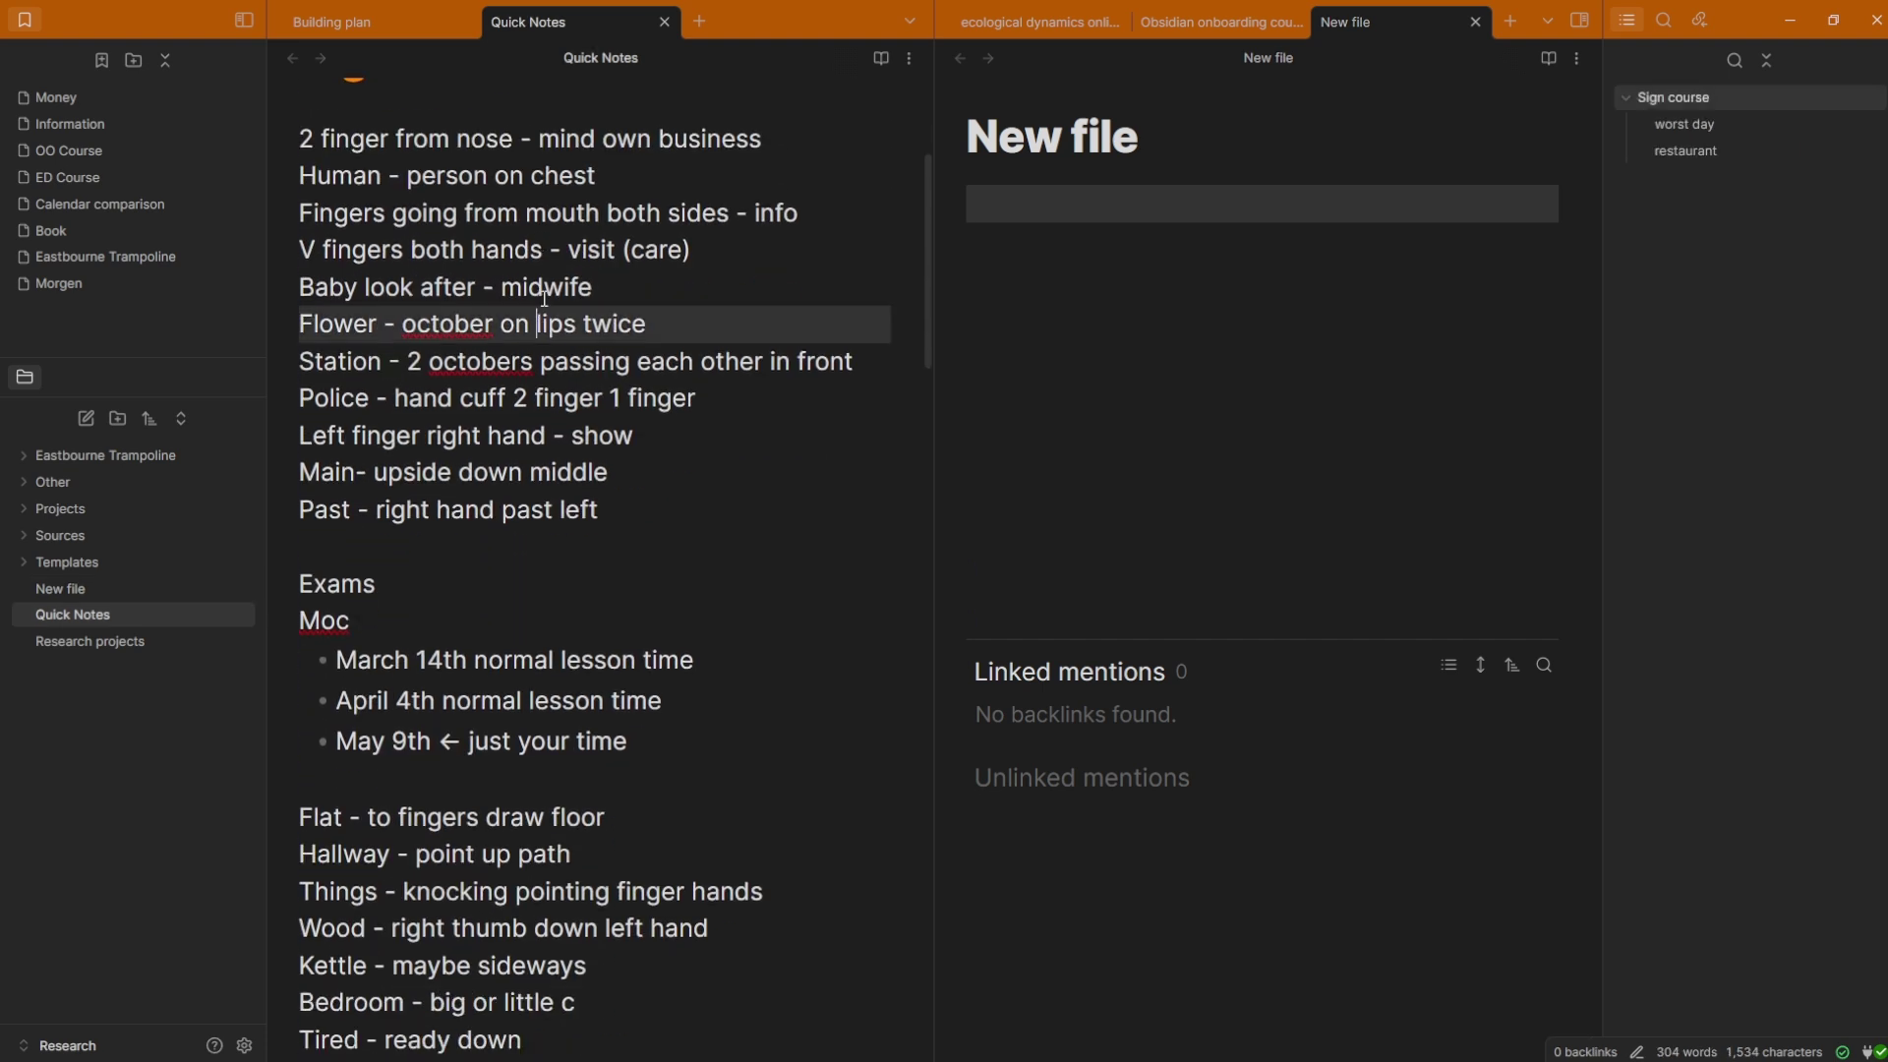
pyautogui.scroll(4, 543, 304)
pyautogui.click(636, 384)
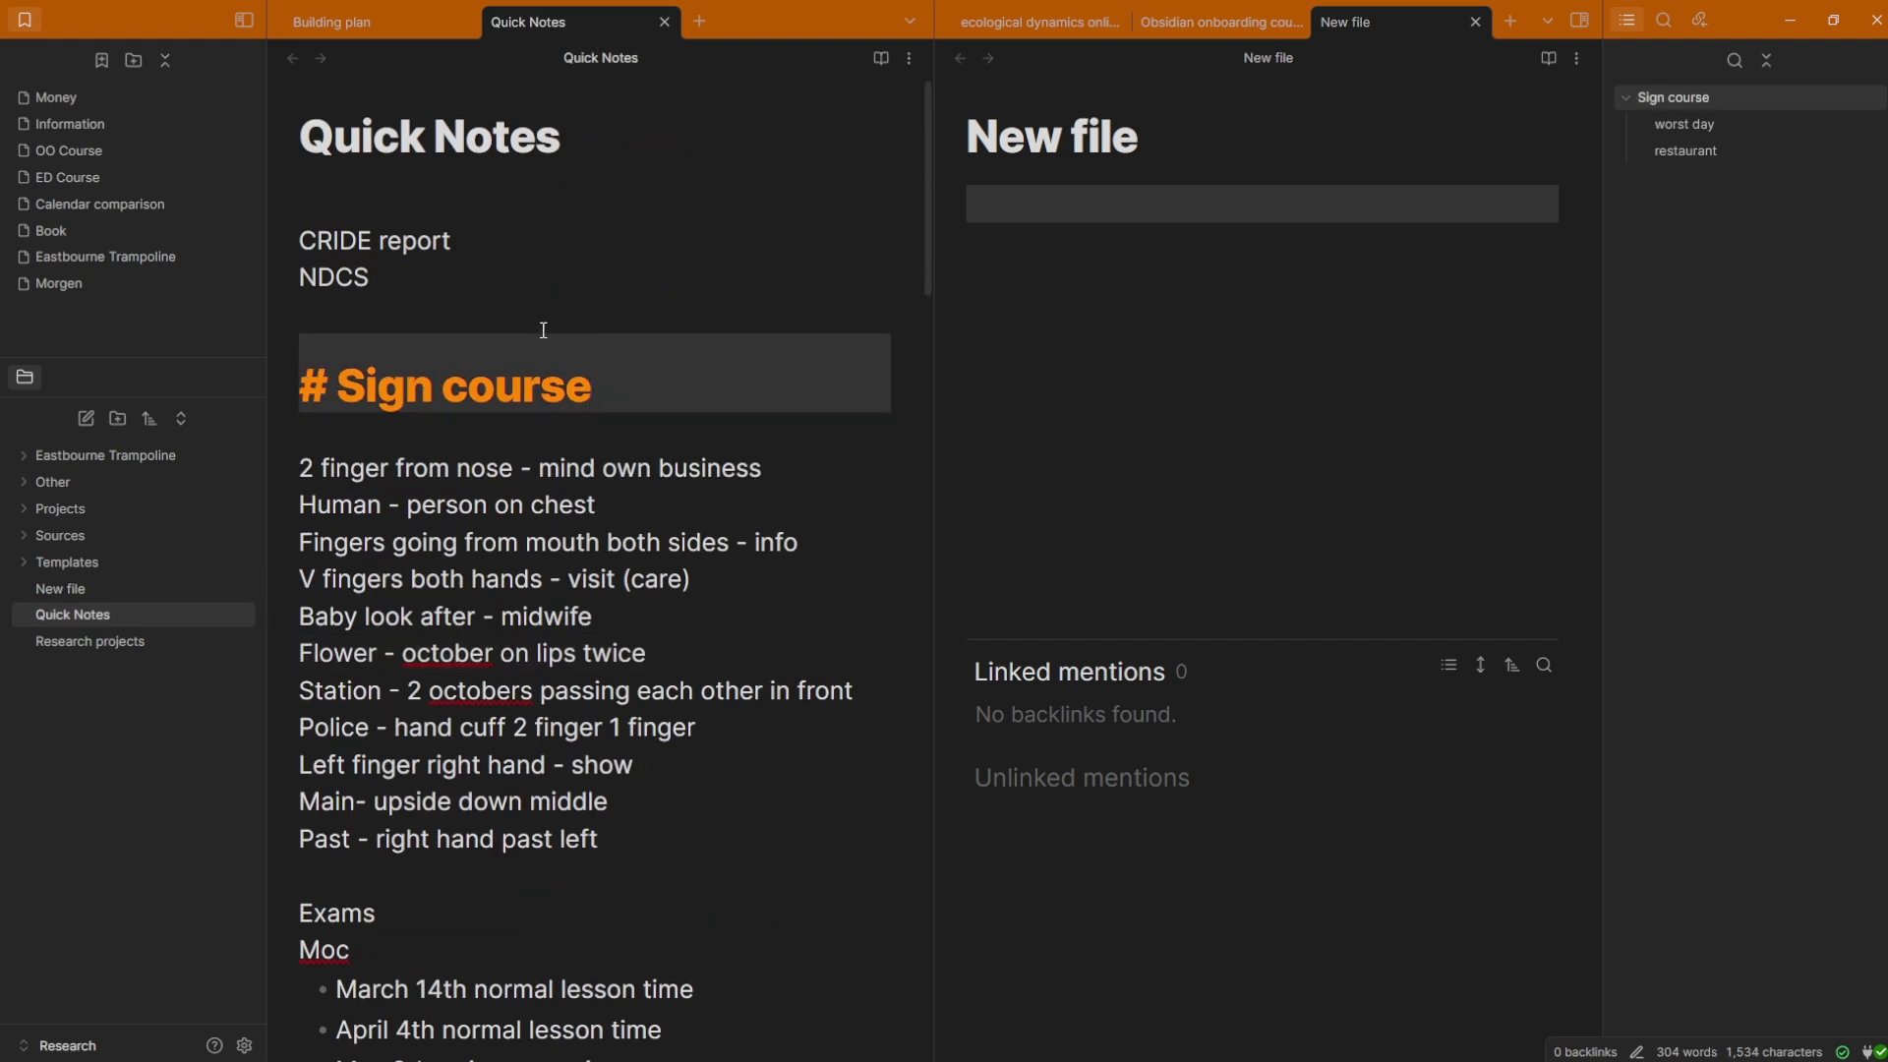
pyautogui.press('Up')
pyautogui.press('Up')
pyautogui.press('Up')
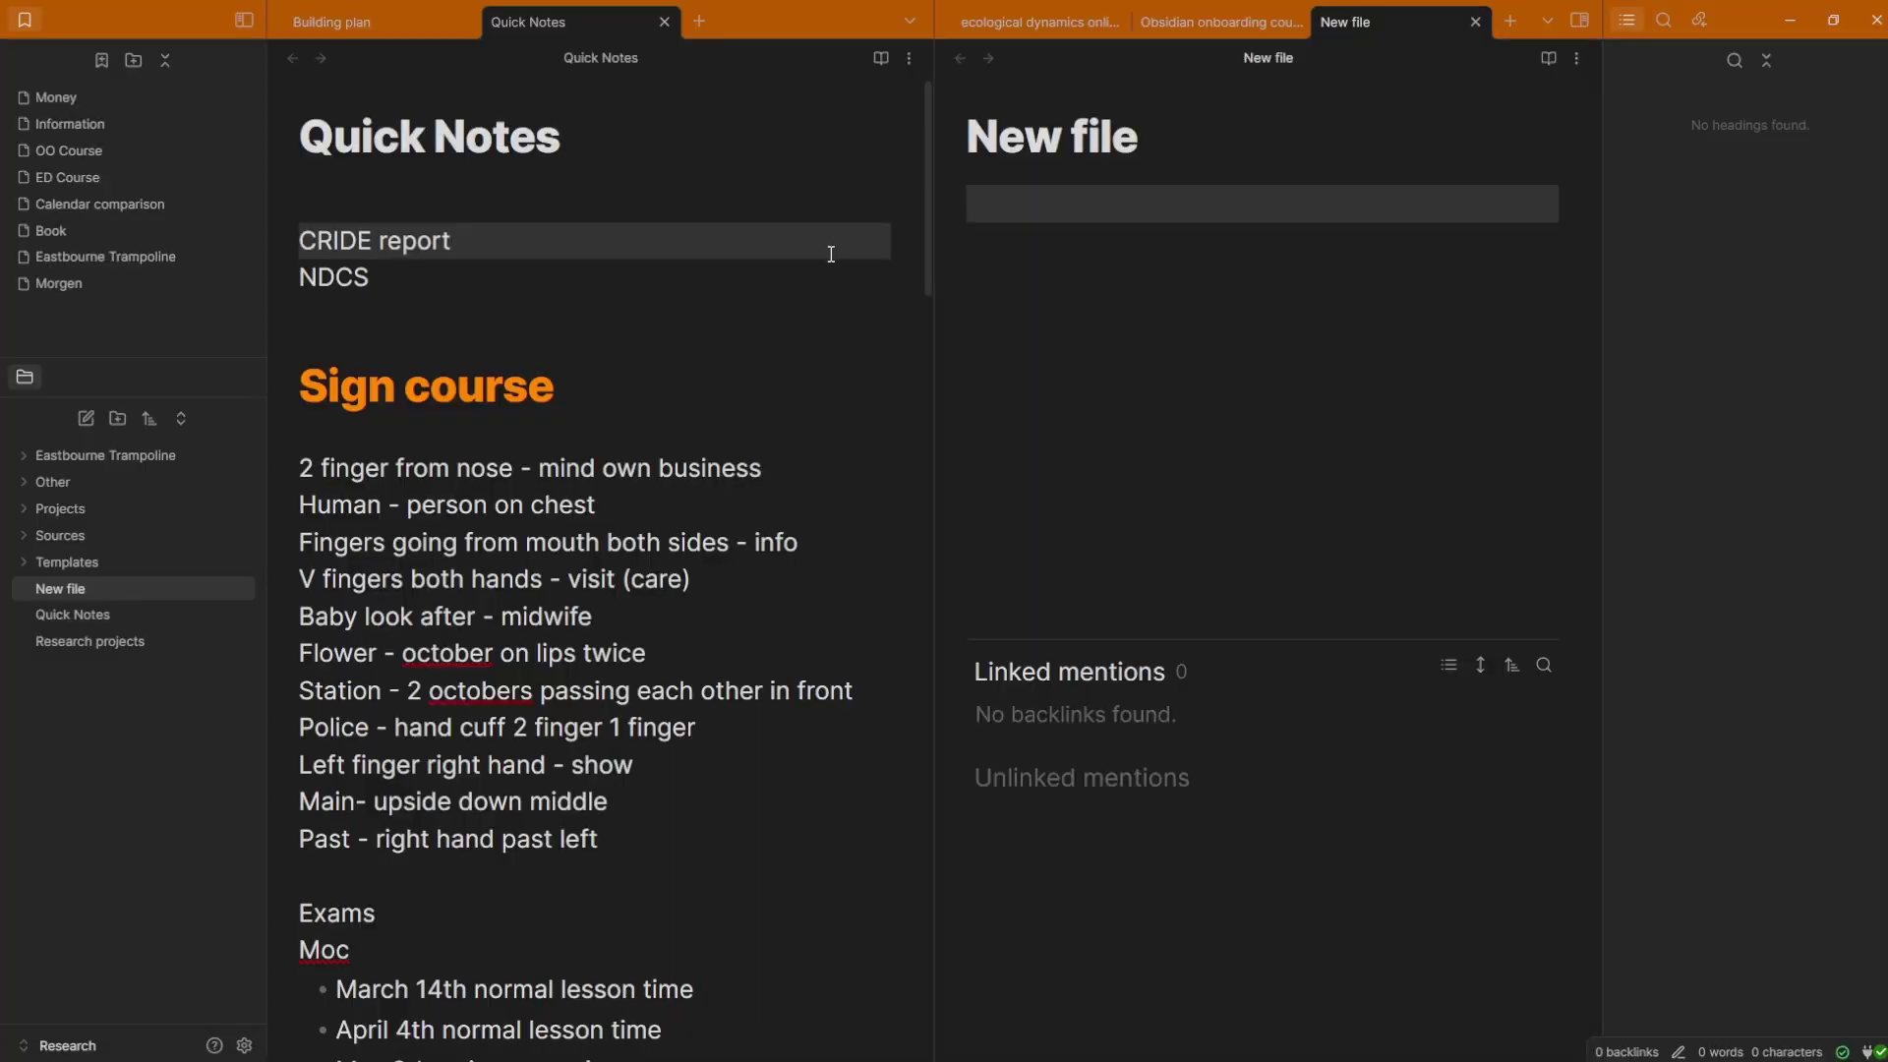
pyautogui.moveTo(1375, 23); pyautogui.dragTo(1544, 201)
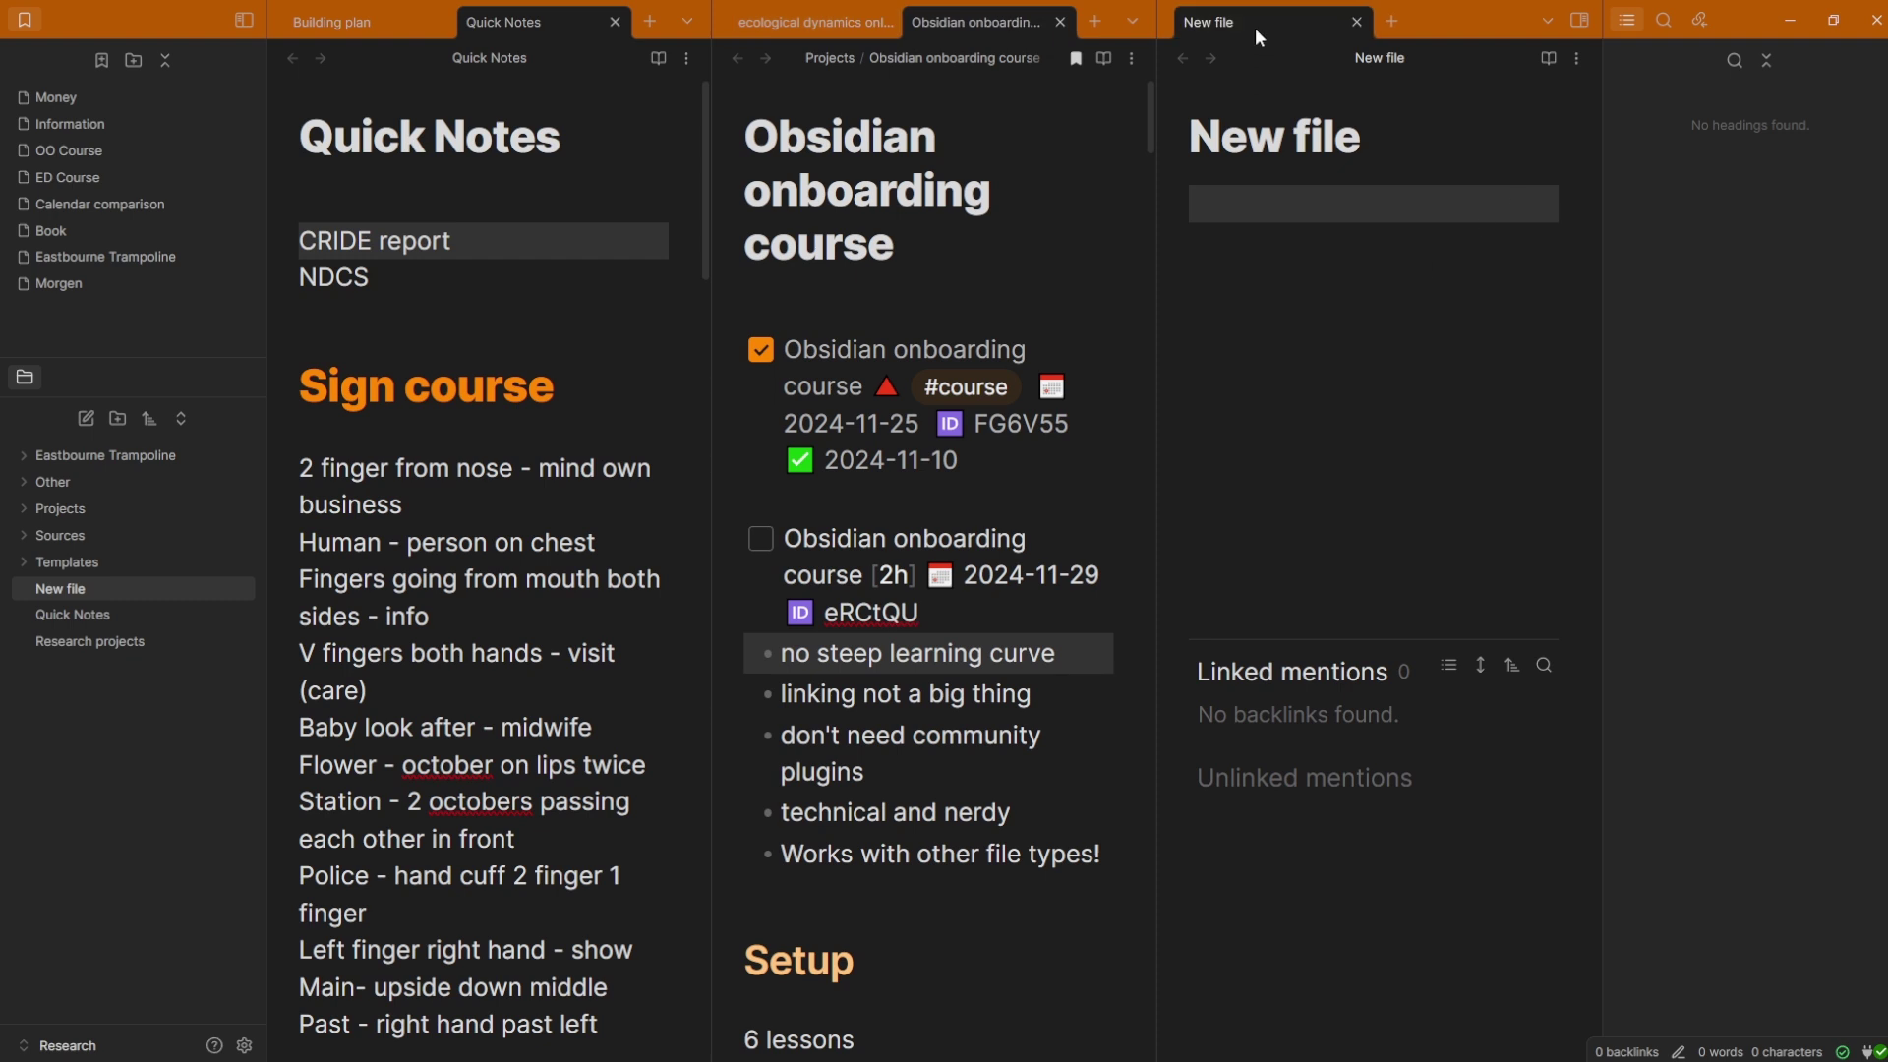
pyautogui.moveTo(1254, 27); pyautogui.dragTo(1105, 936)
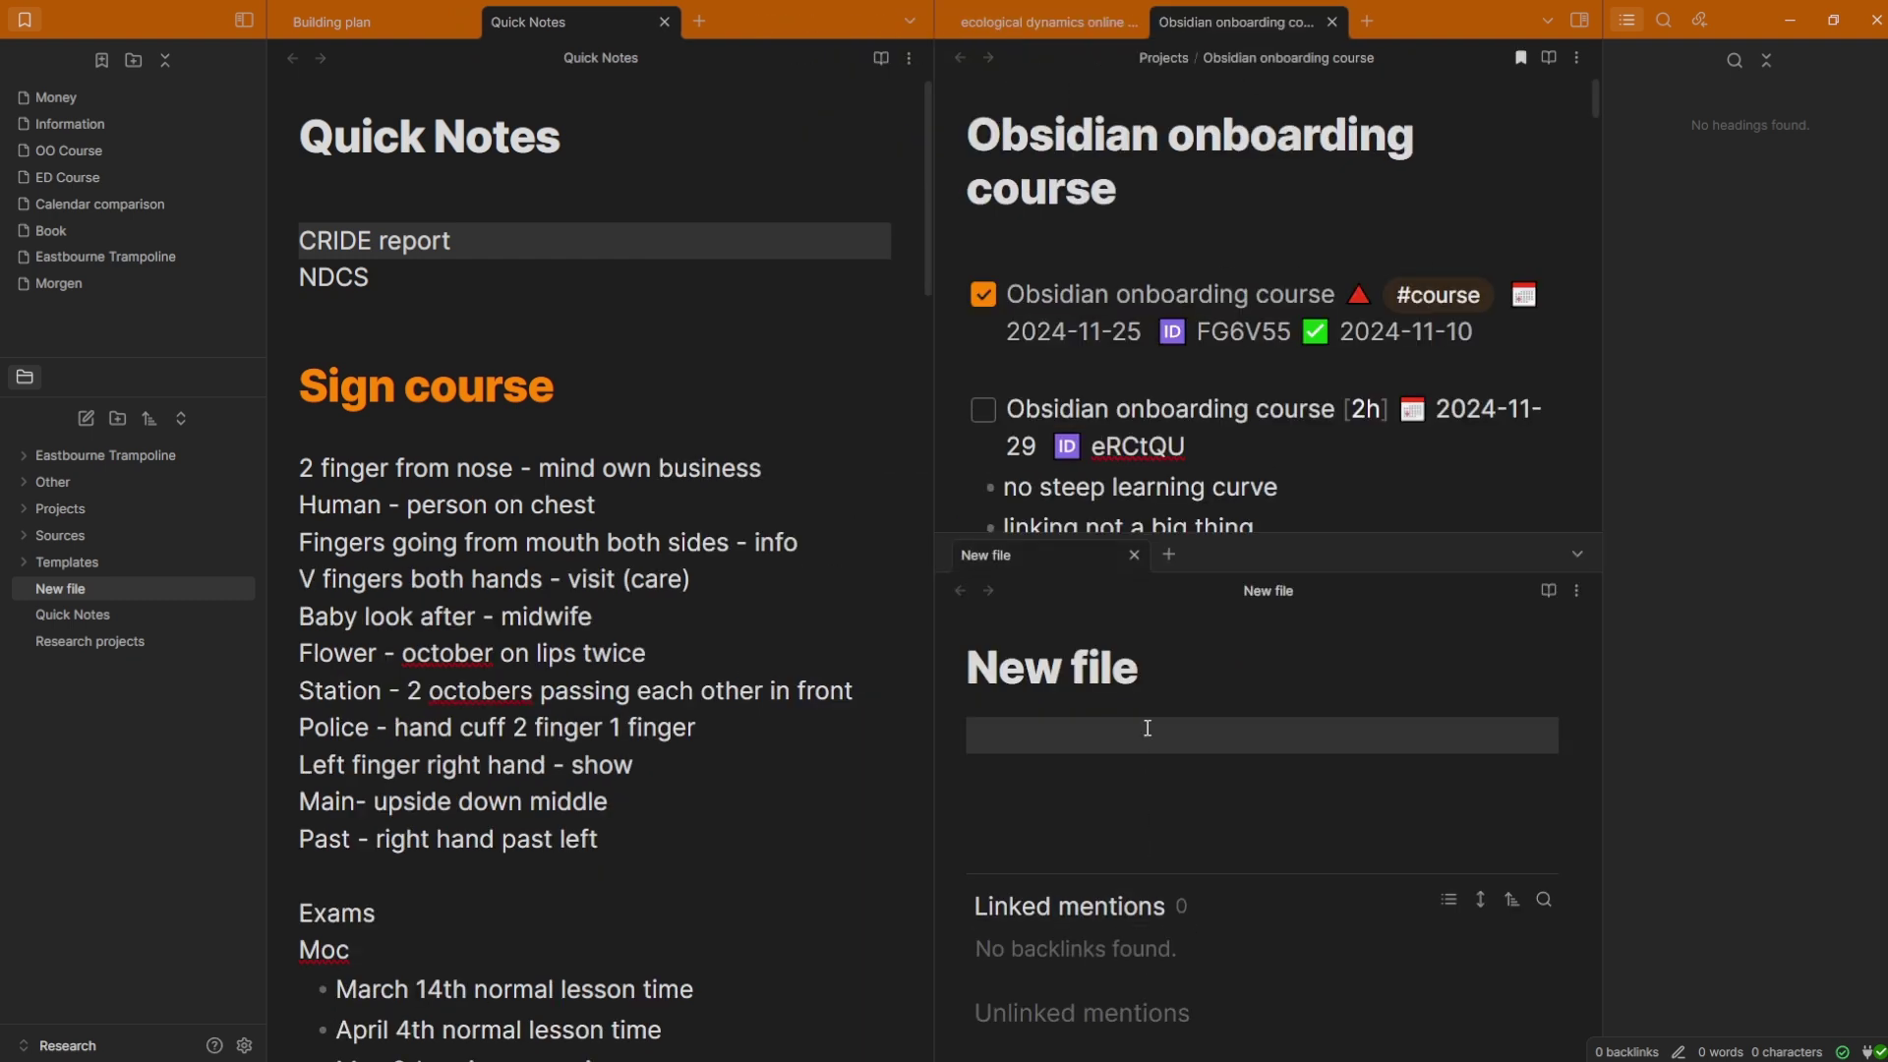
pyautogui.moveTo(1026, 559); pyautogui.dragTo(1406, 31)
pyautogui.moveTo(1662, 20); pyautogui.dragTo(1736, 876)
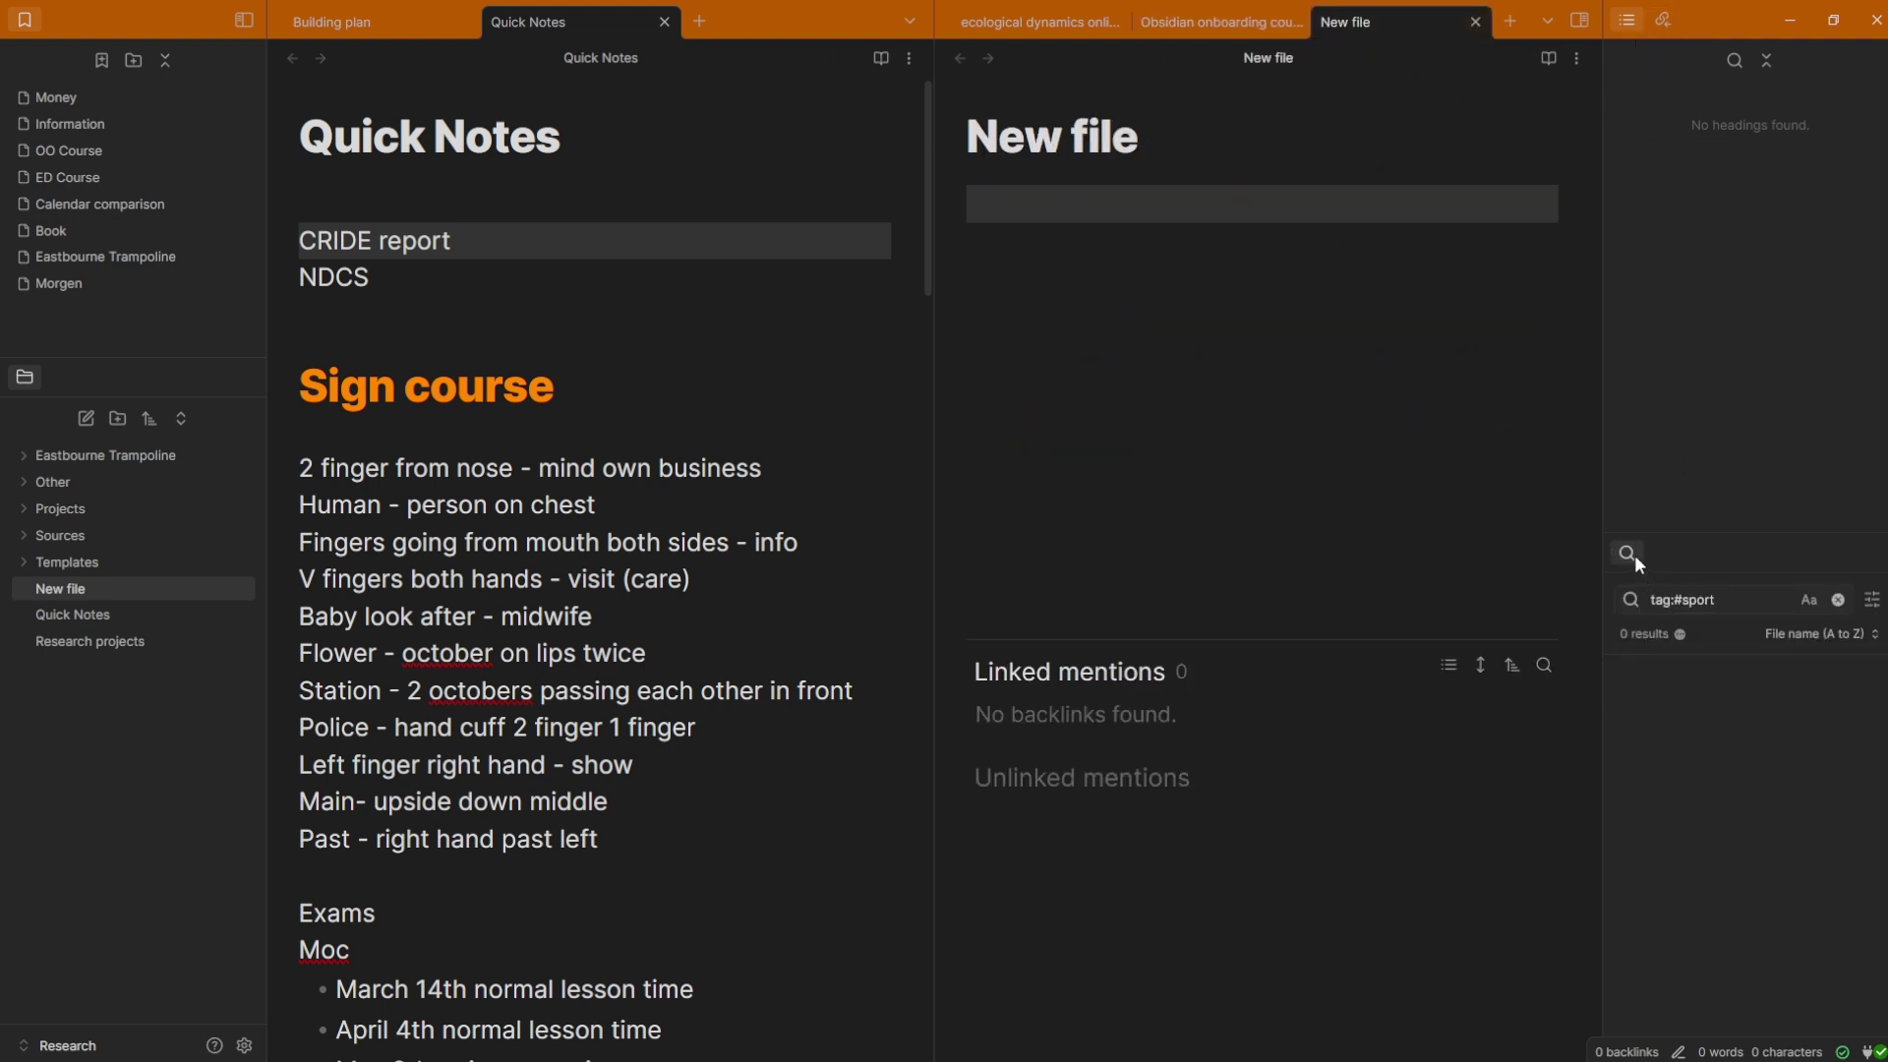
pyautogui.moveTo(1632, 554); pyautogui.dragTo(1663, 20)
pyautogui.click(538, 315)
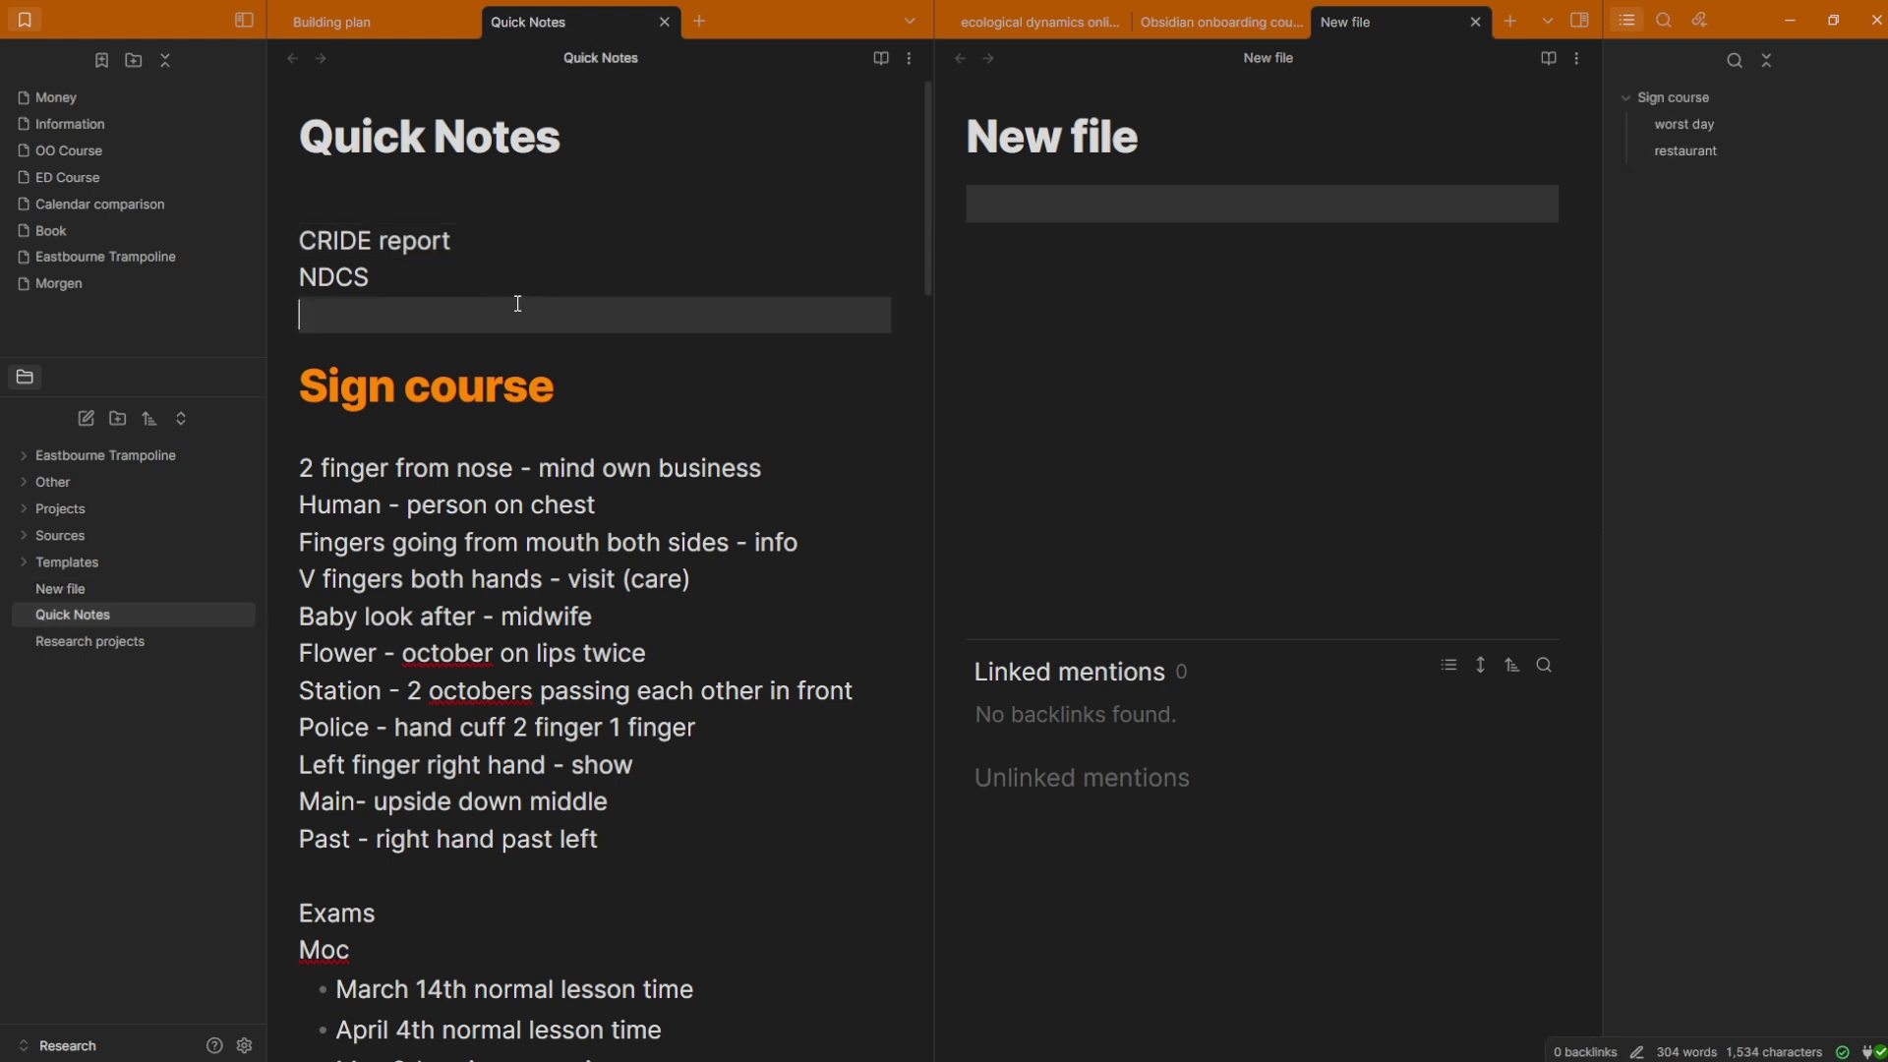
pyautogui.hotkey('ctrl', 'o')
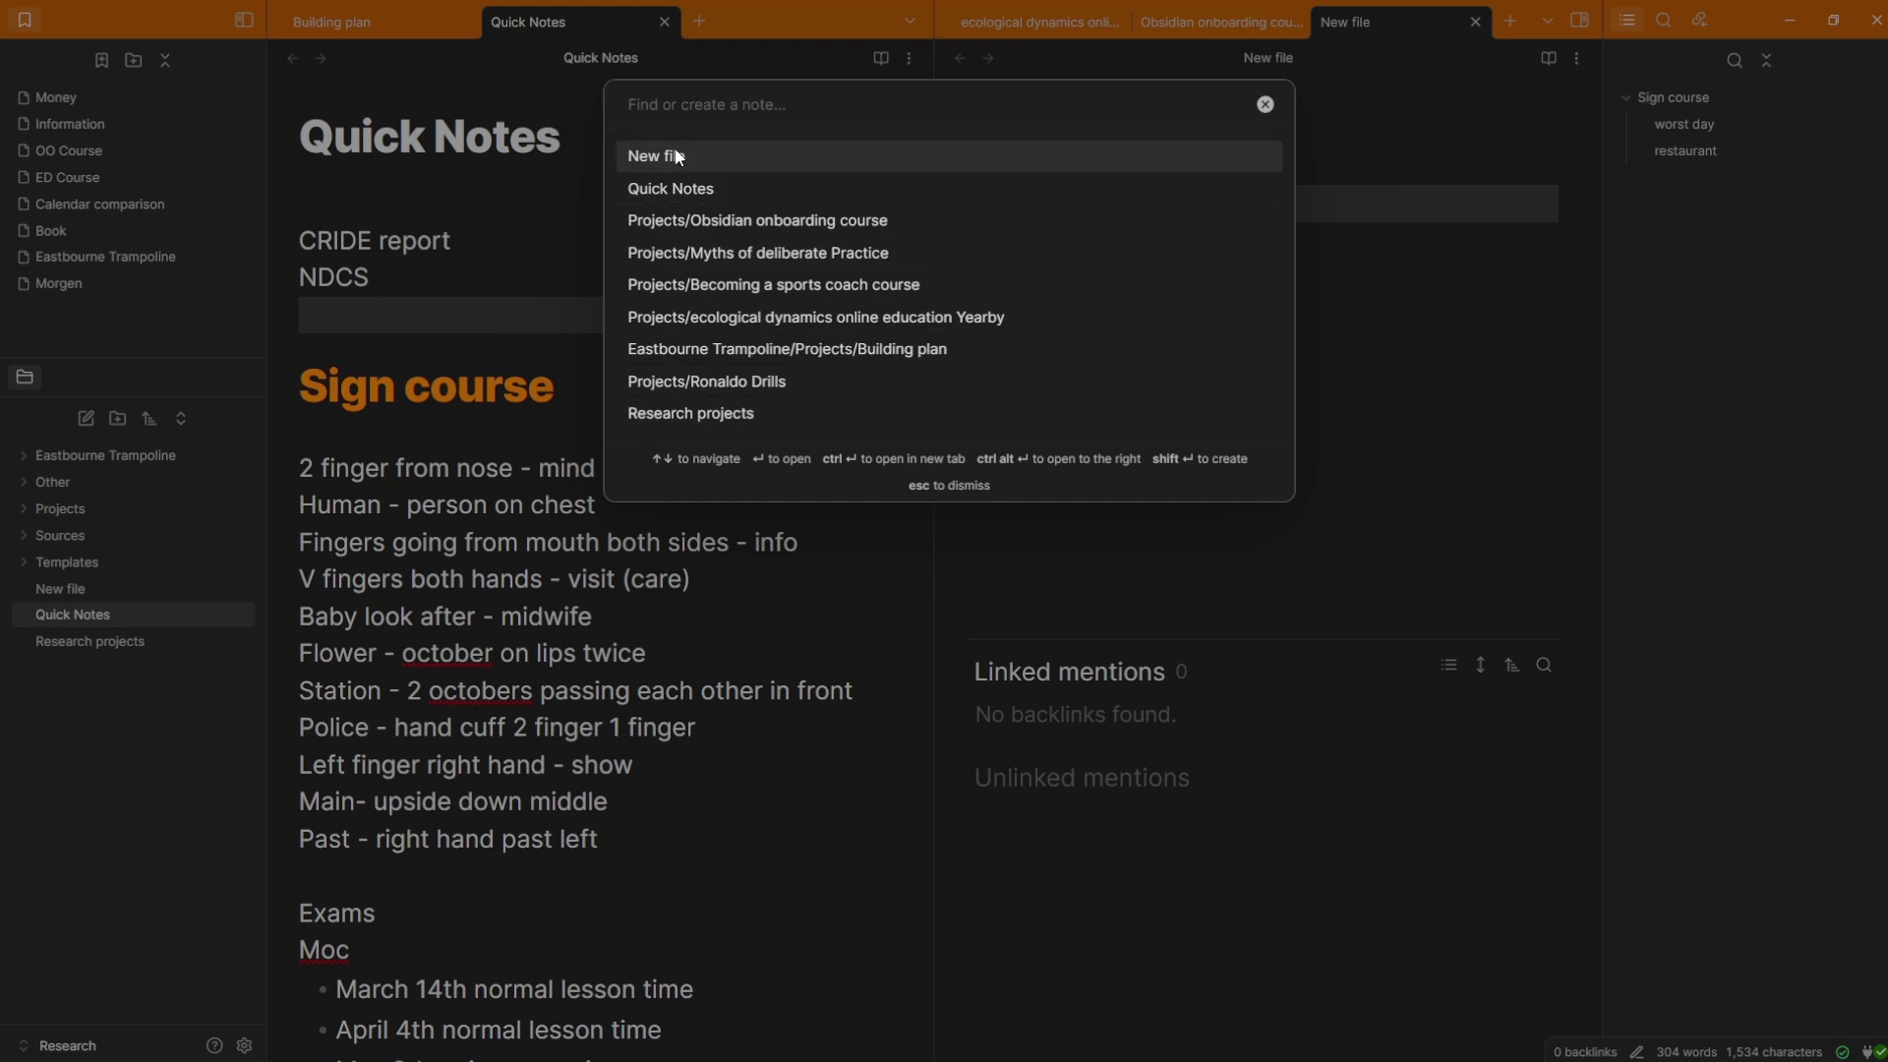
pyautogui.click(465, 275)
pyautogui.click(474, 276)
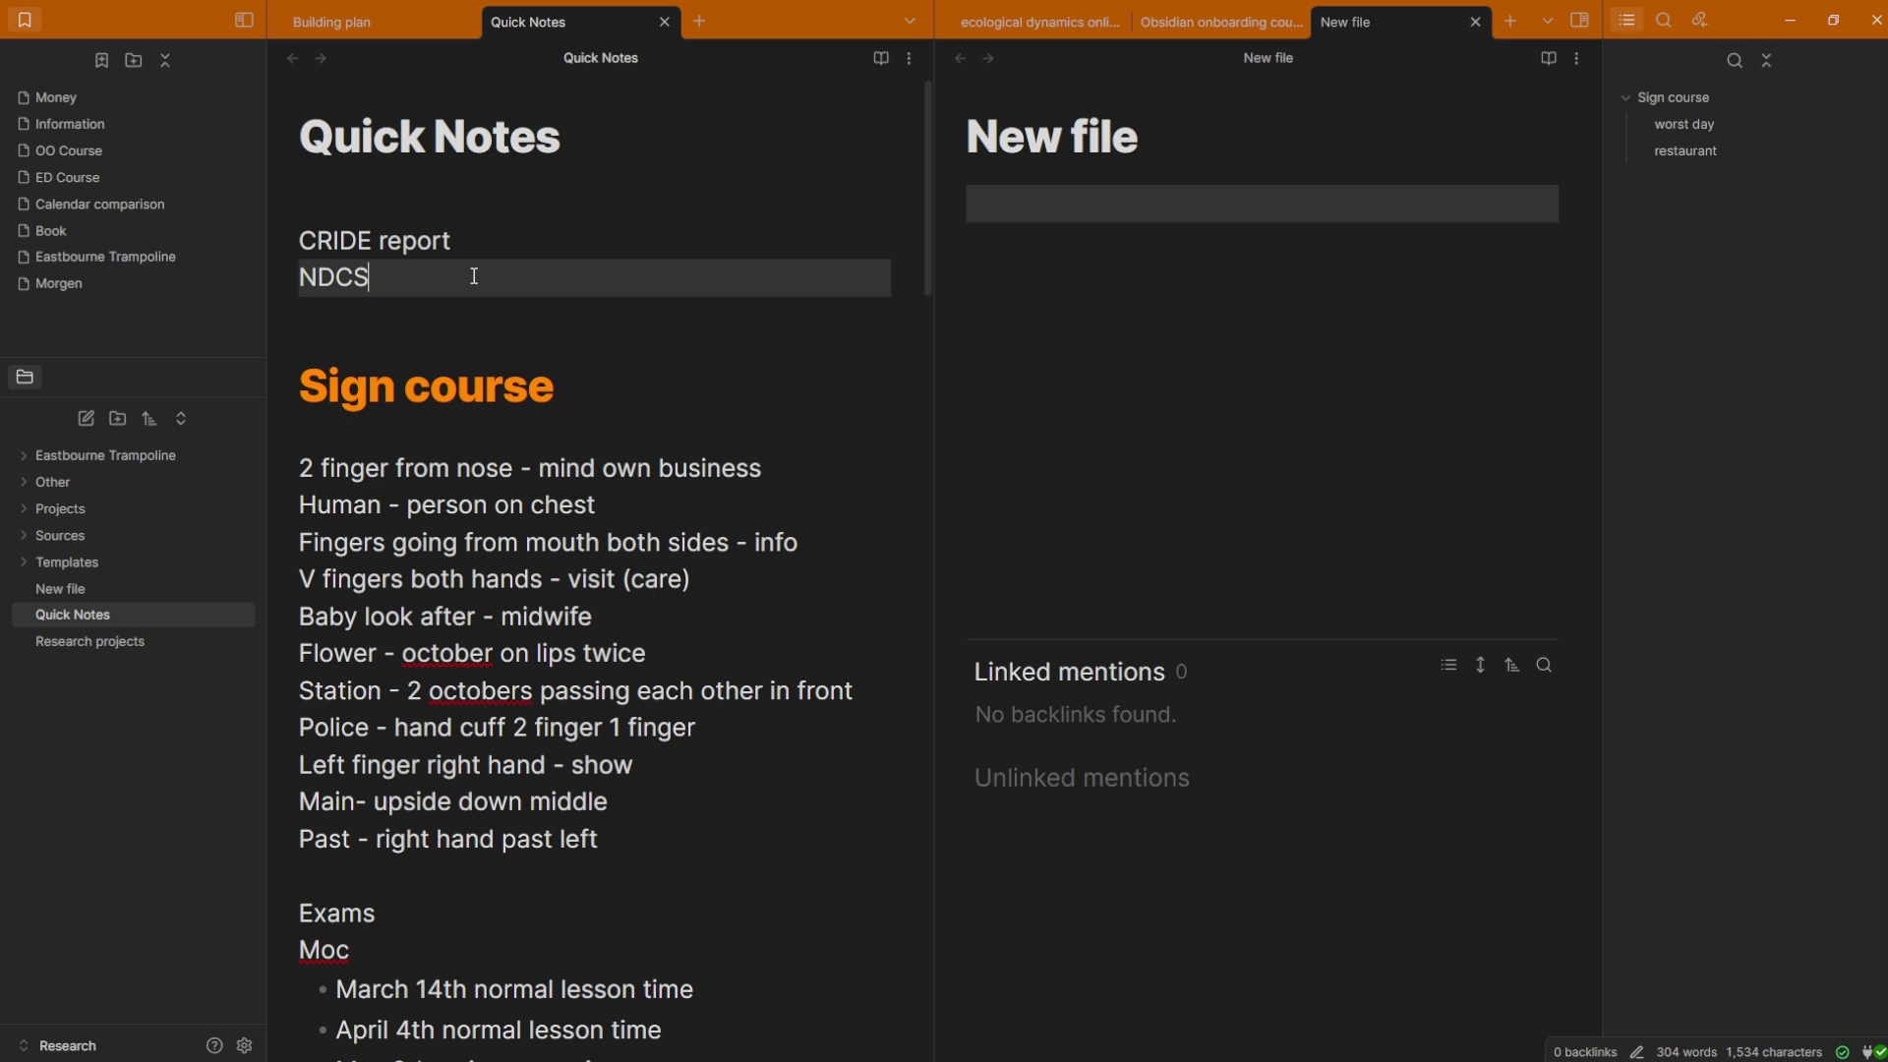
pyautogui.click(639, 322)
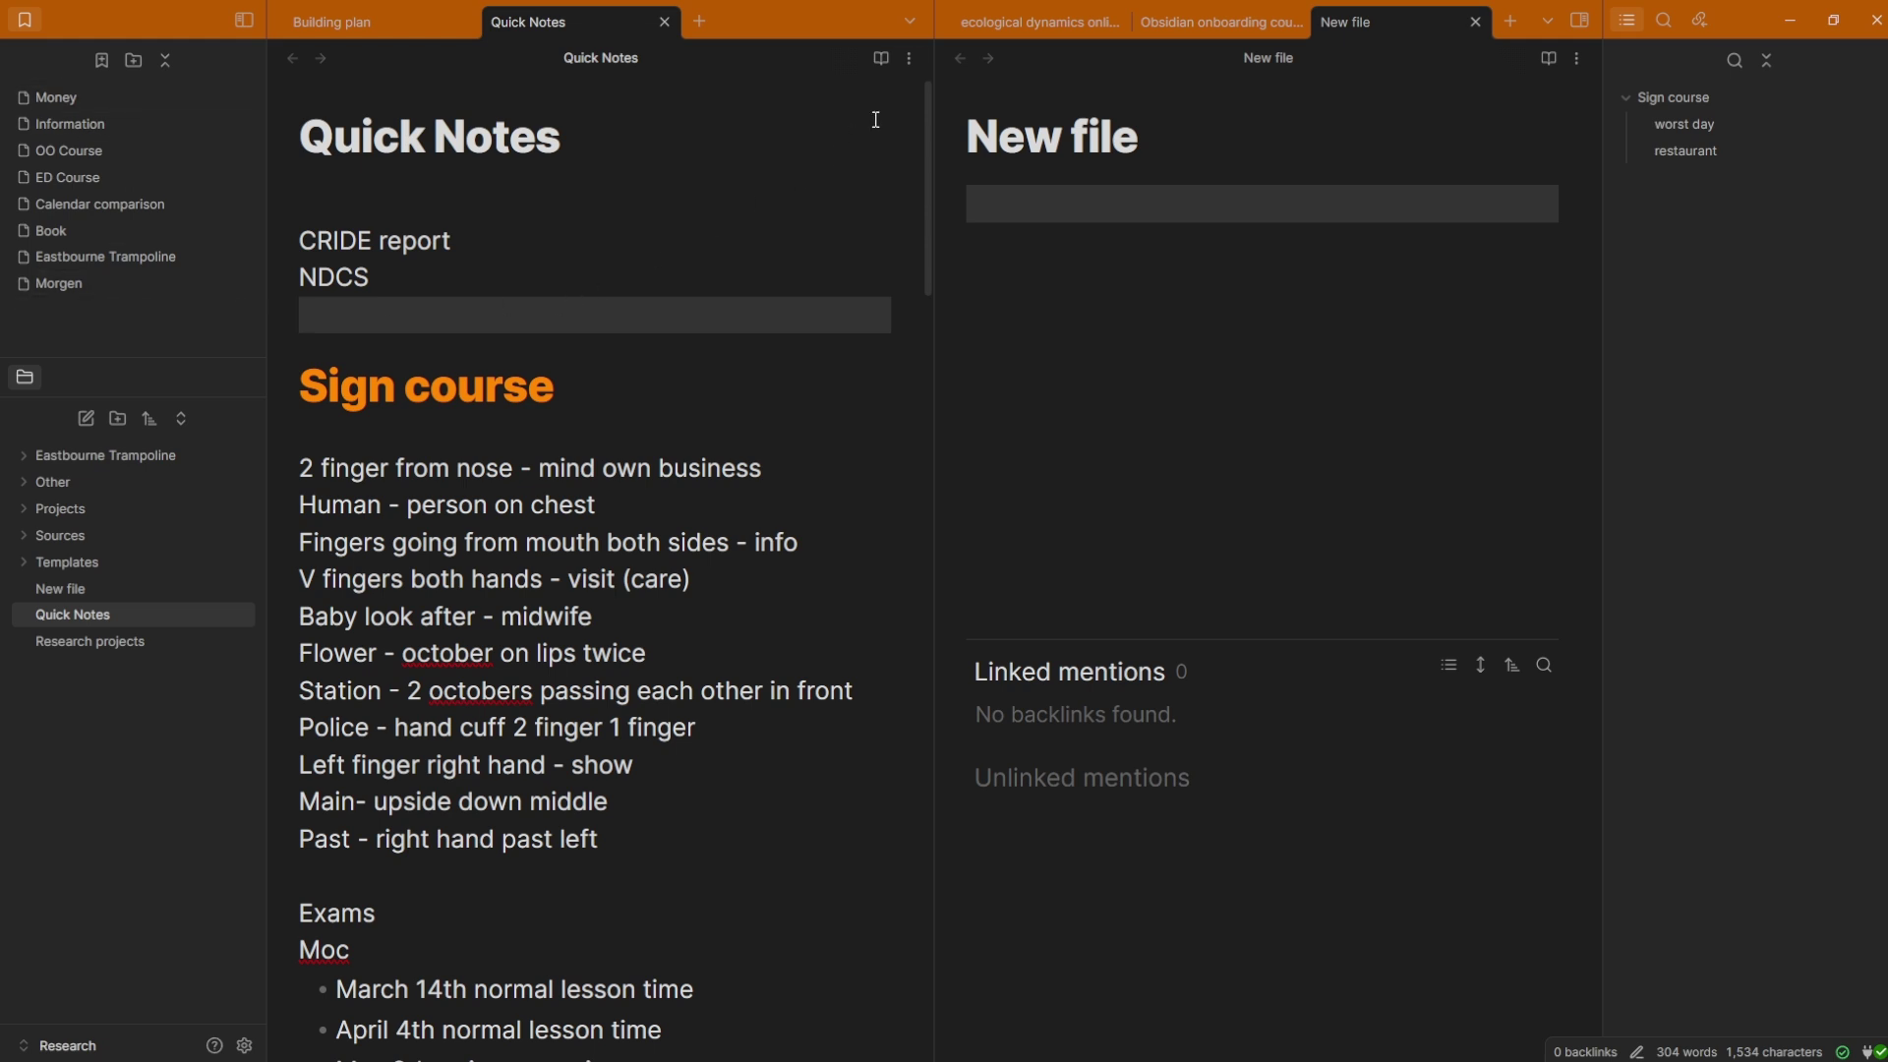
pyautogui.click(909, 58)
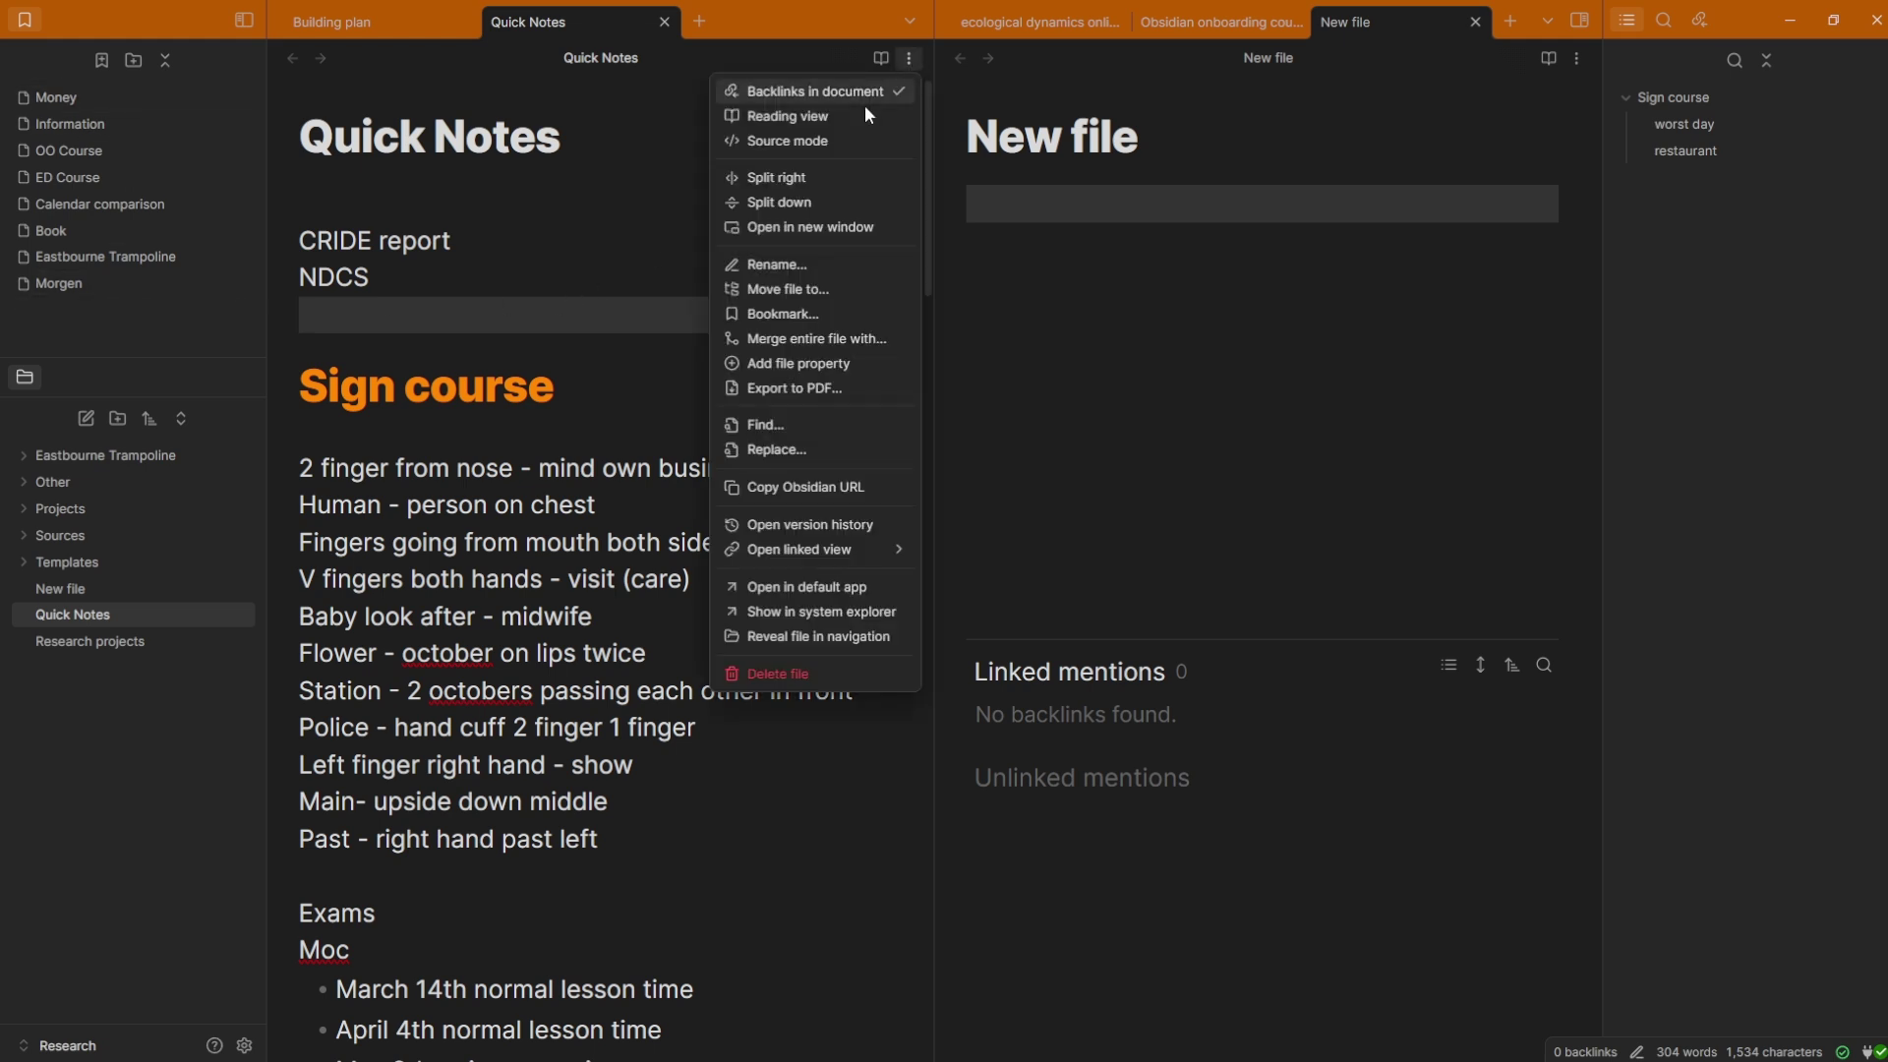
pyautogui.click(812, 331)
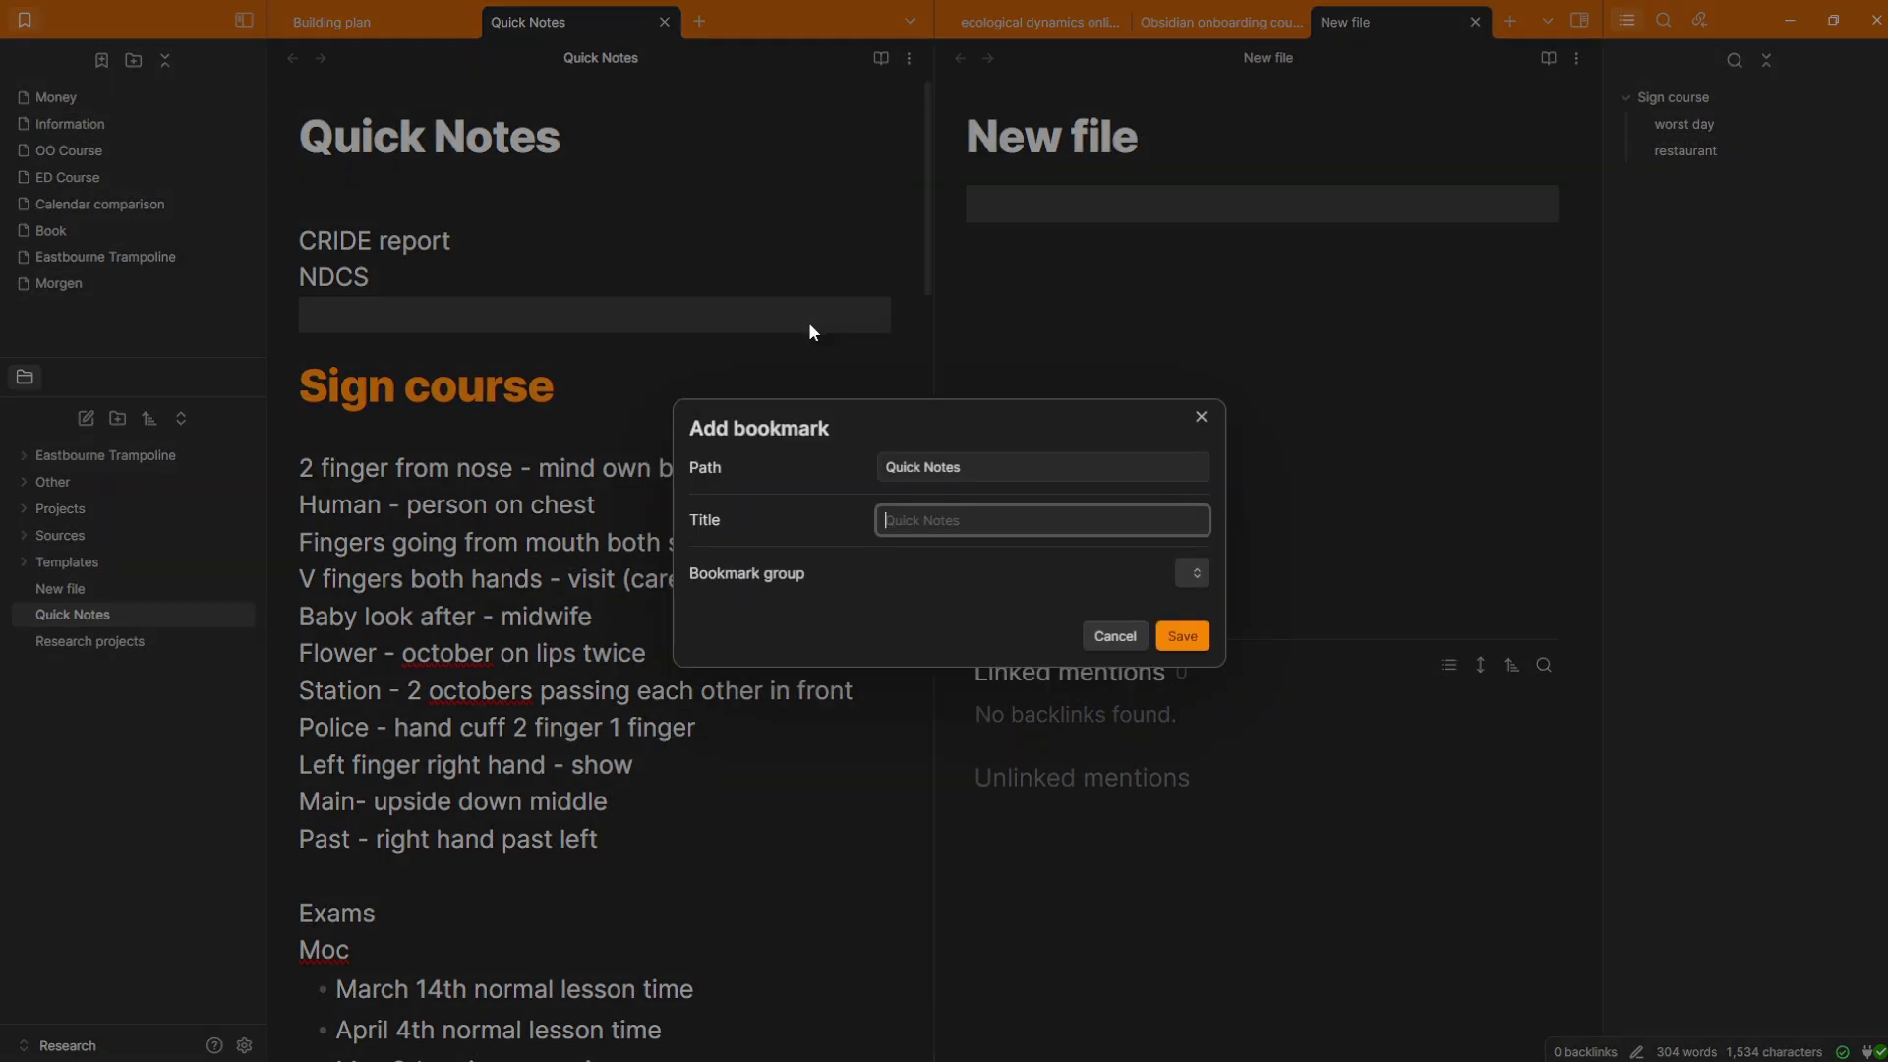
pyautogui.click(1201, 416)
pyautogui.click(1116, 270)
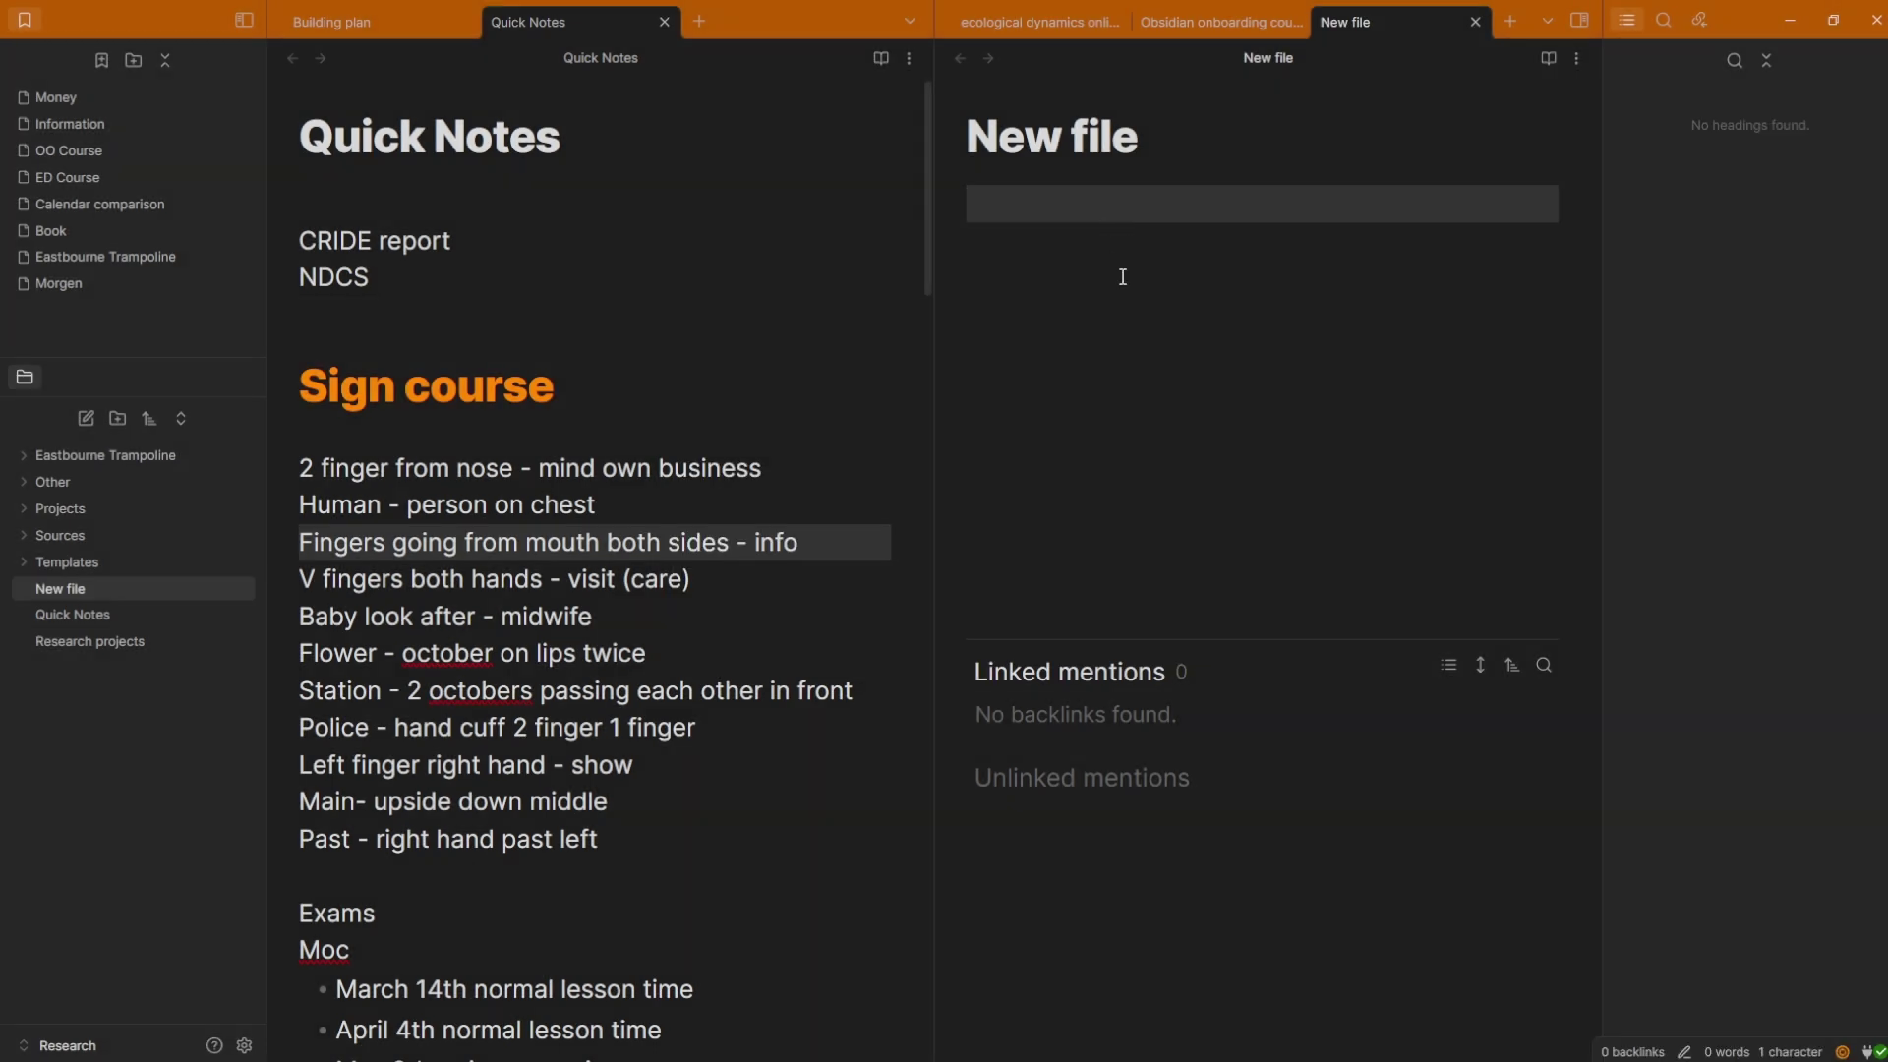
# Insert a [[Quick Notes]] wiki link into the New file note
pyautogui.write('[[')
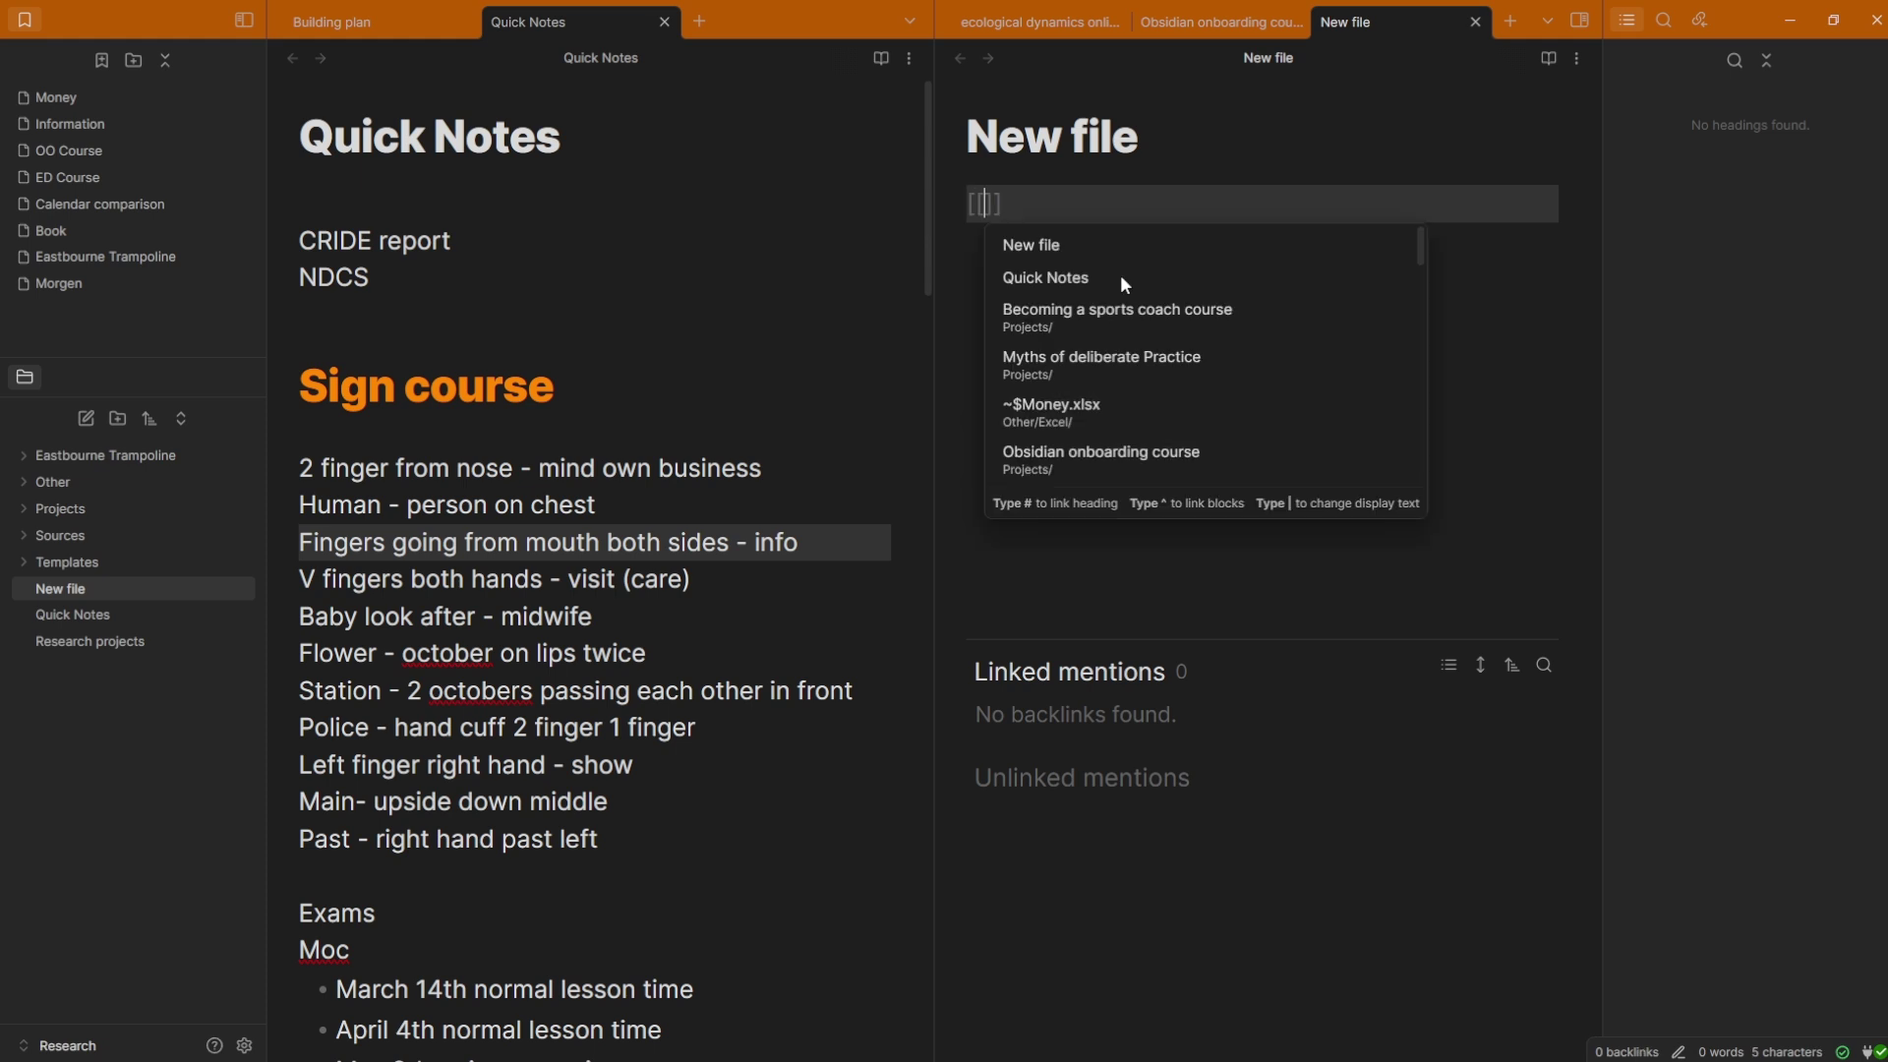
pyautogui.click(1074, 276)
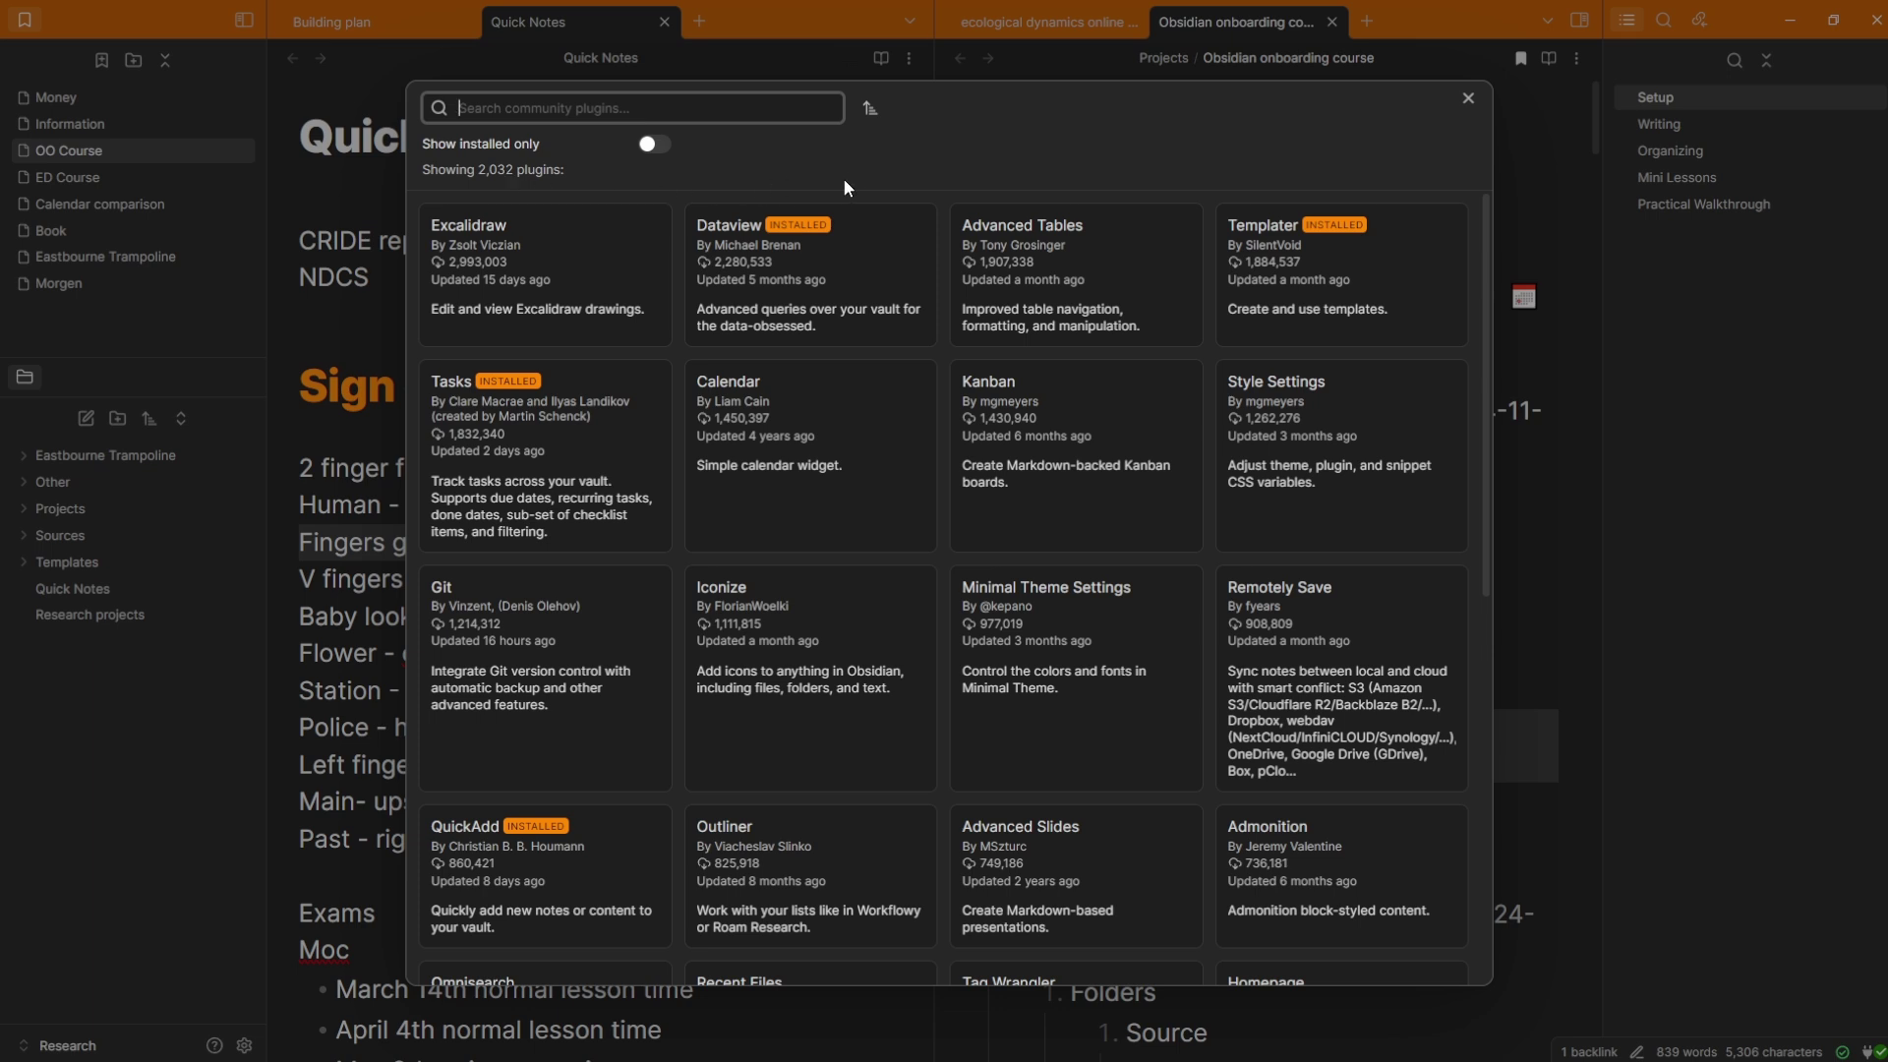
# Close the plugin catalogue and scroll down to the Installed plugins list
pyautogui.click(1467, 99)
pyautogui.scroll(-3, 930, 372)
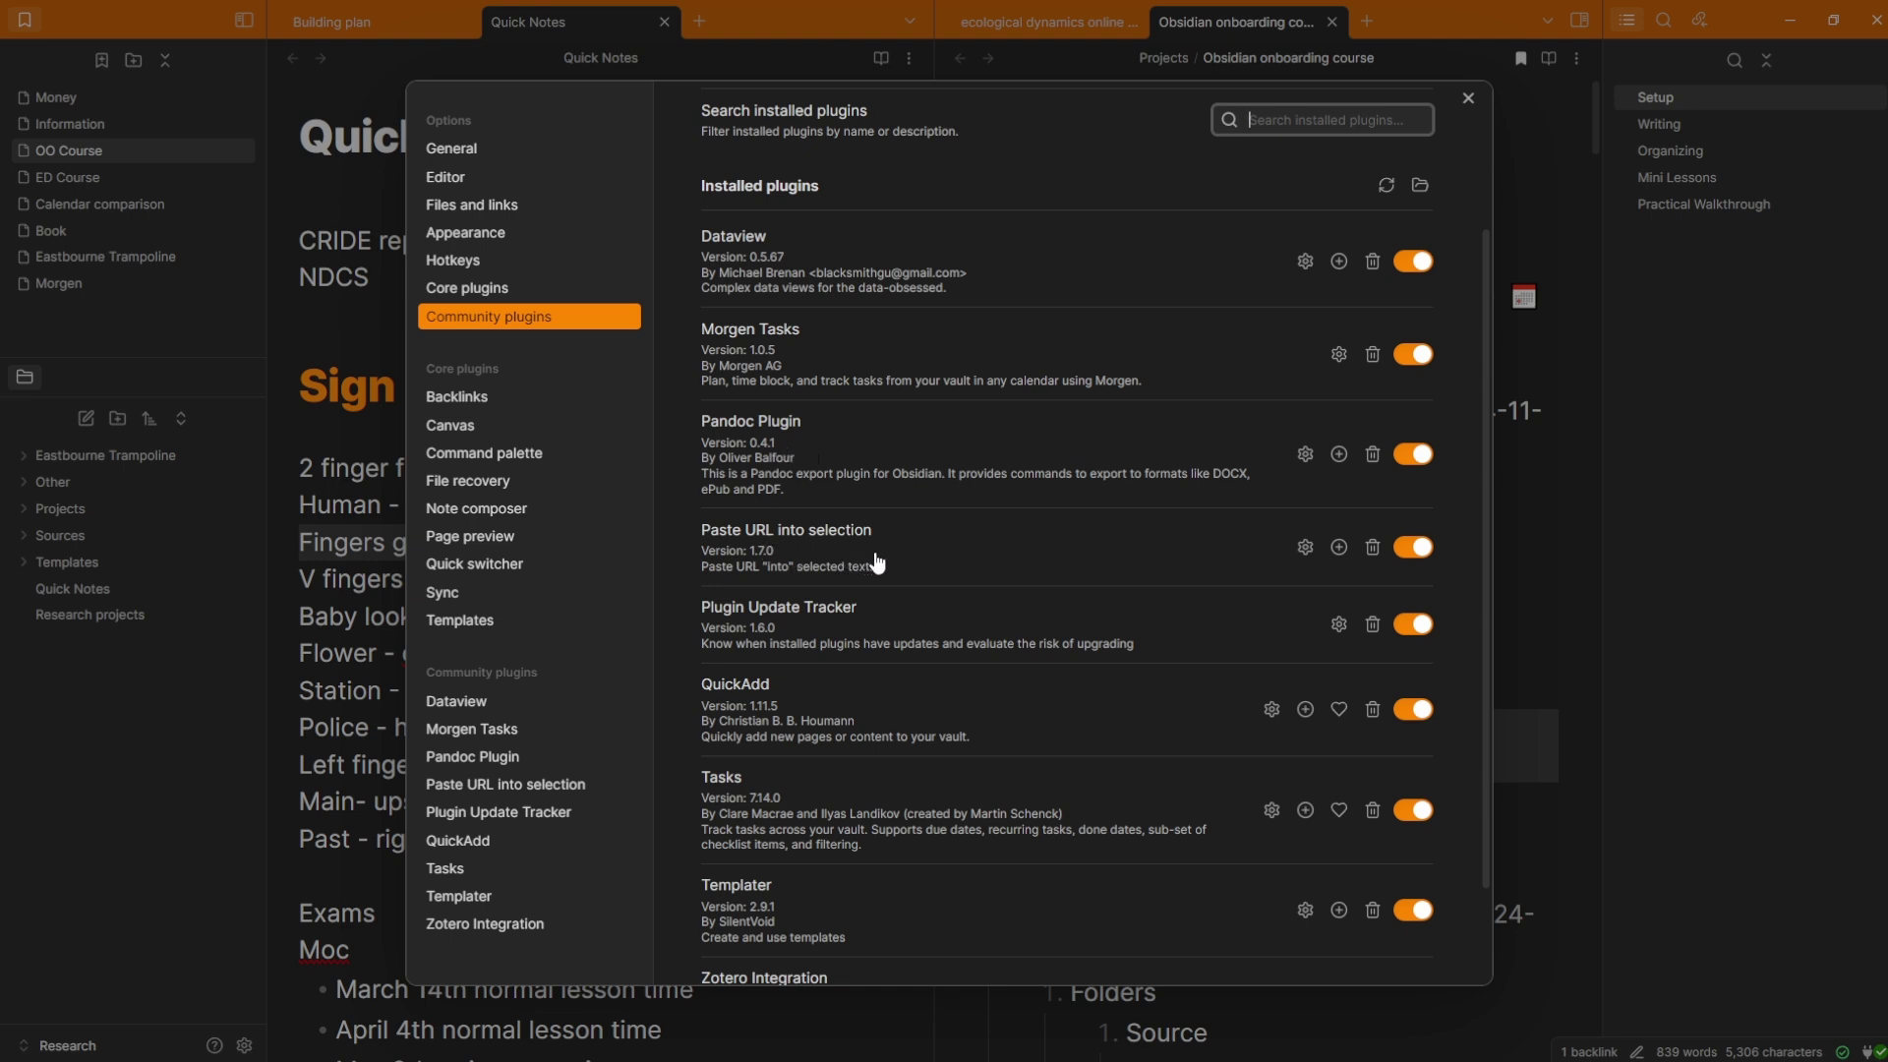
# Scroll through the installed plugins, then place the caret below the Research projects Project Inbox query
pyautogui.scroll(-1, 878, 561)
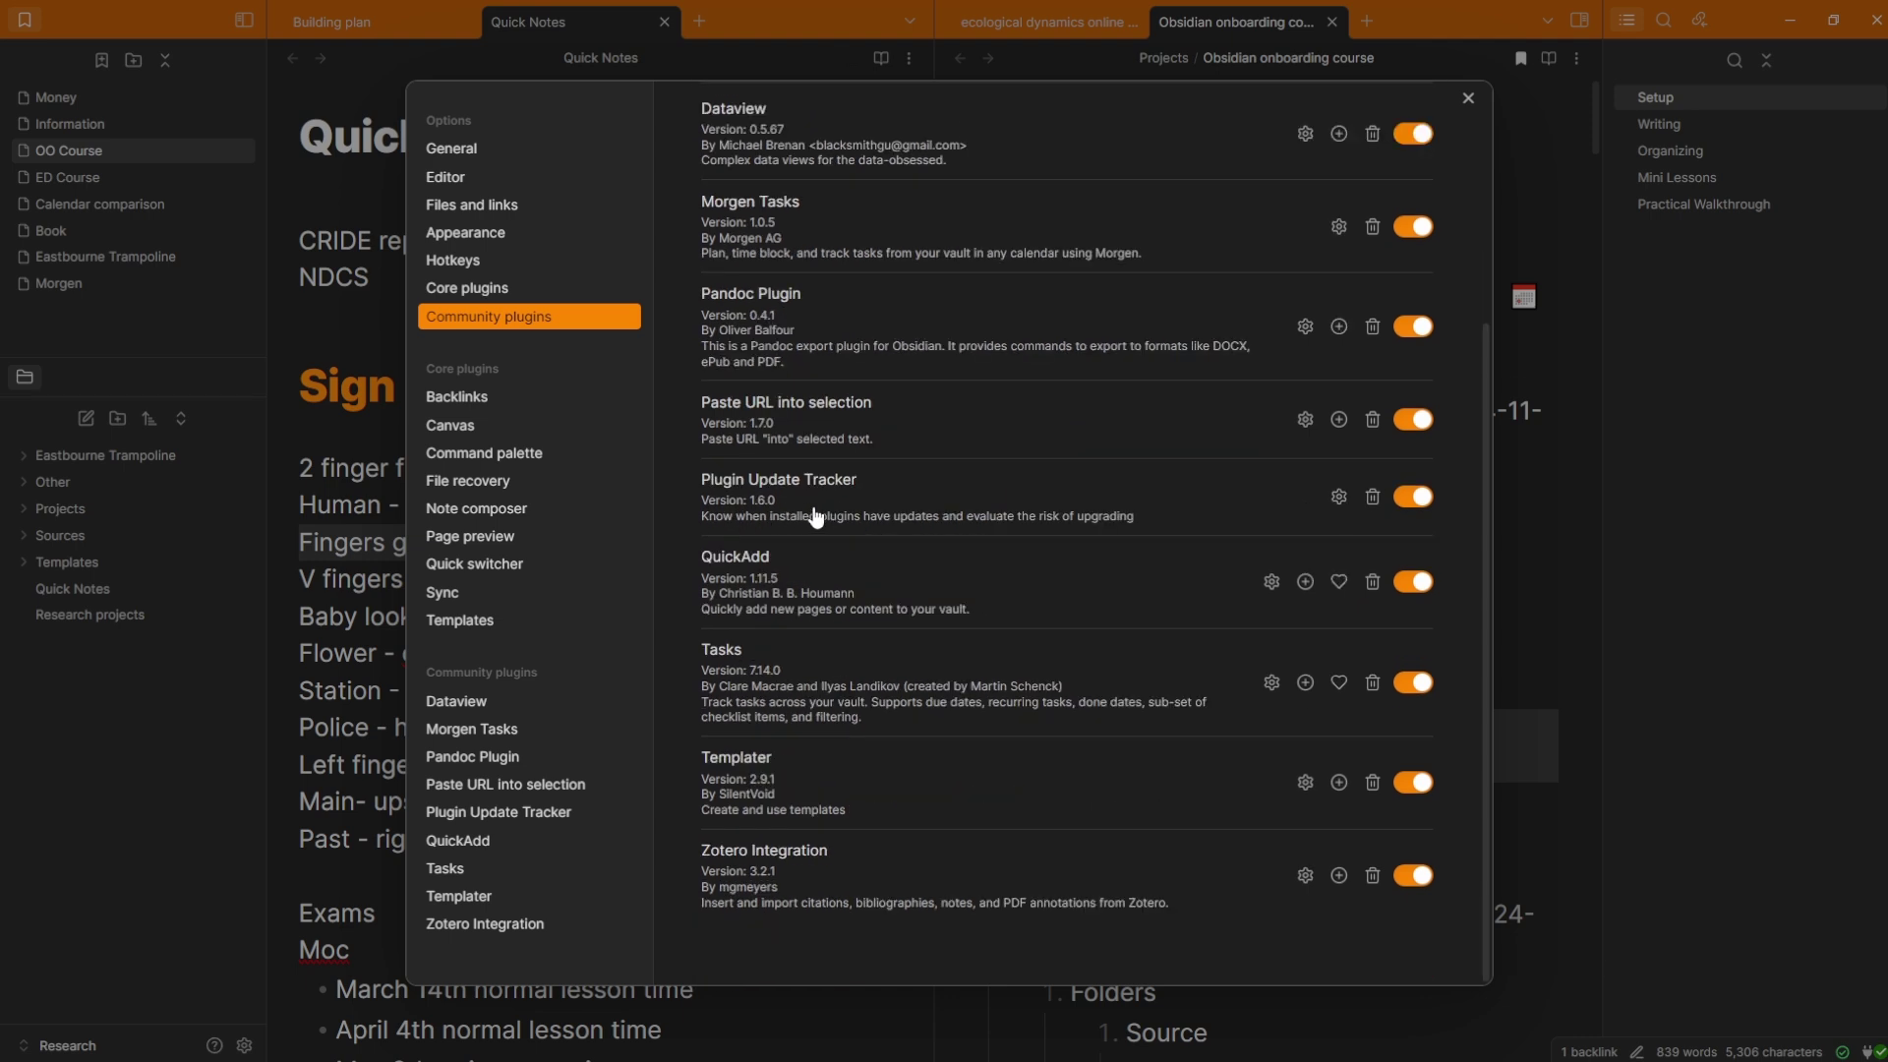
pyautogui.scroll(2, 836, 511)
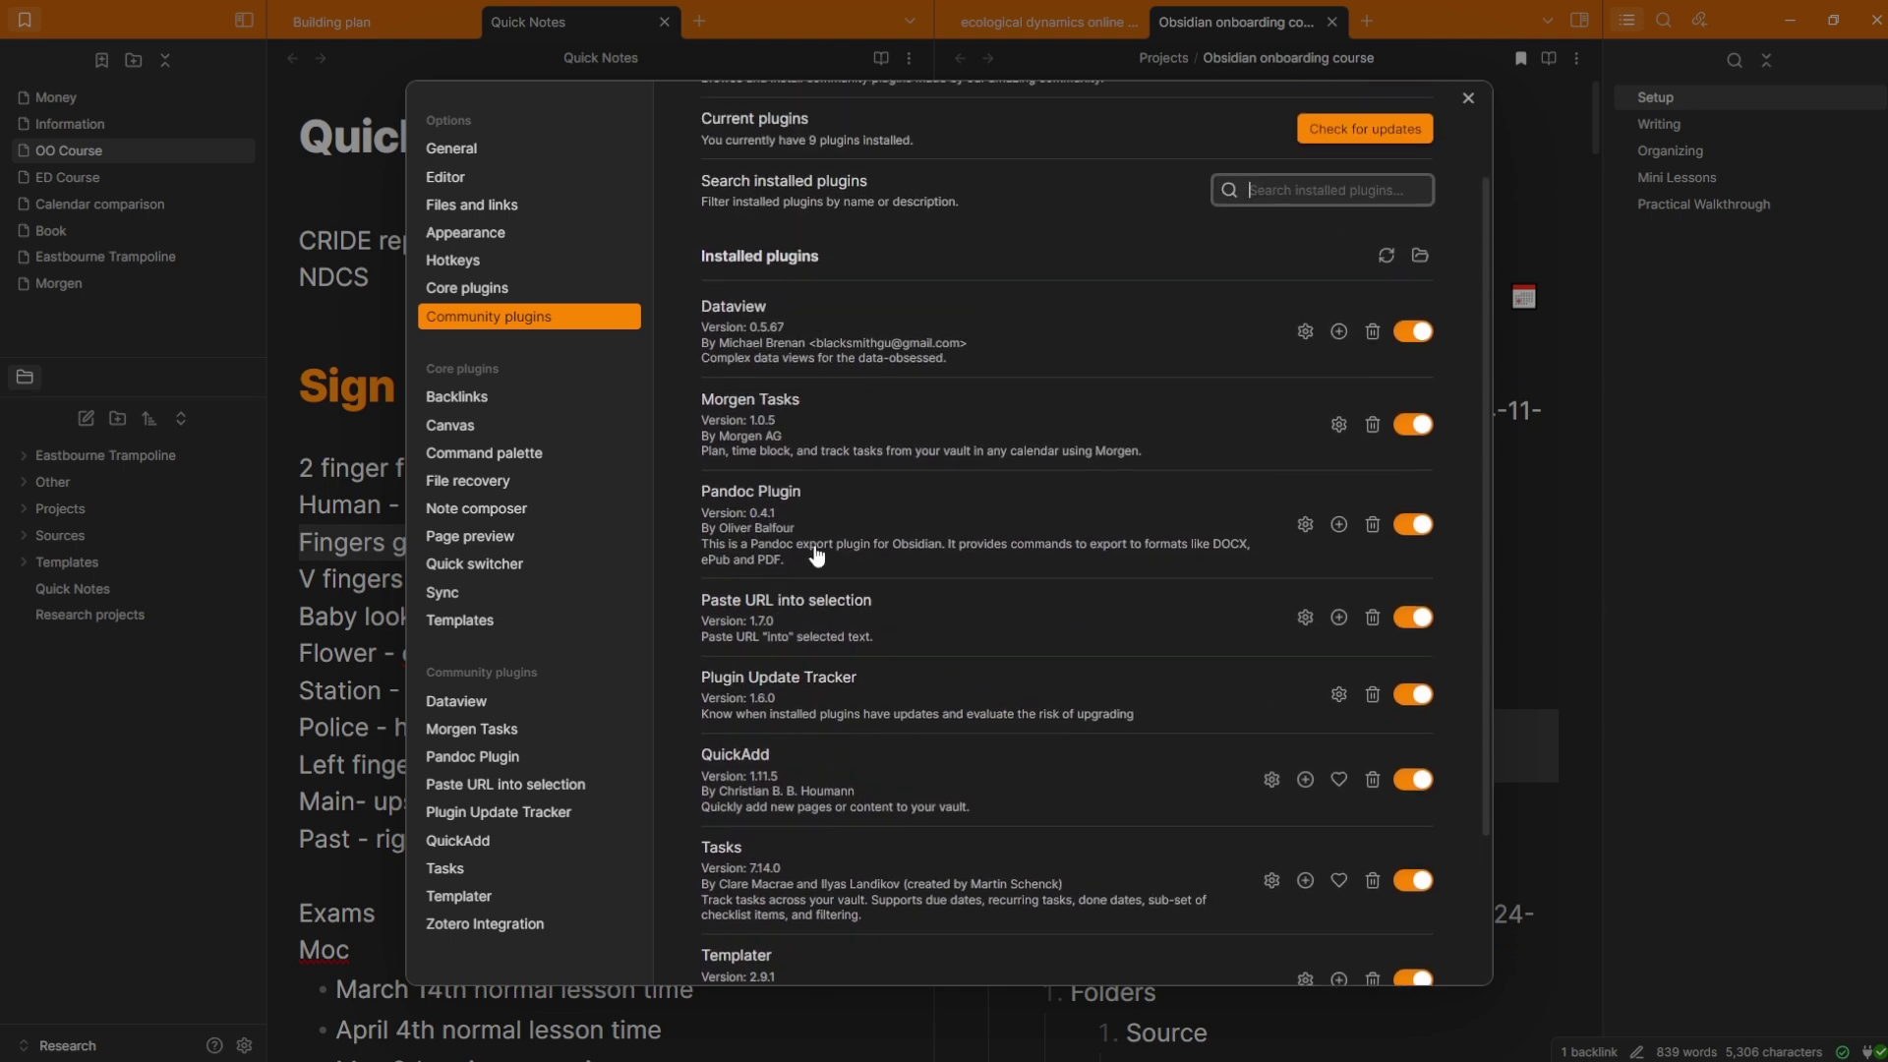
pyautogui.scroll(-2, 812, 646)
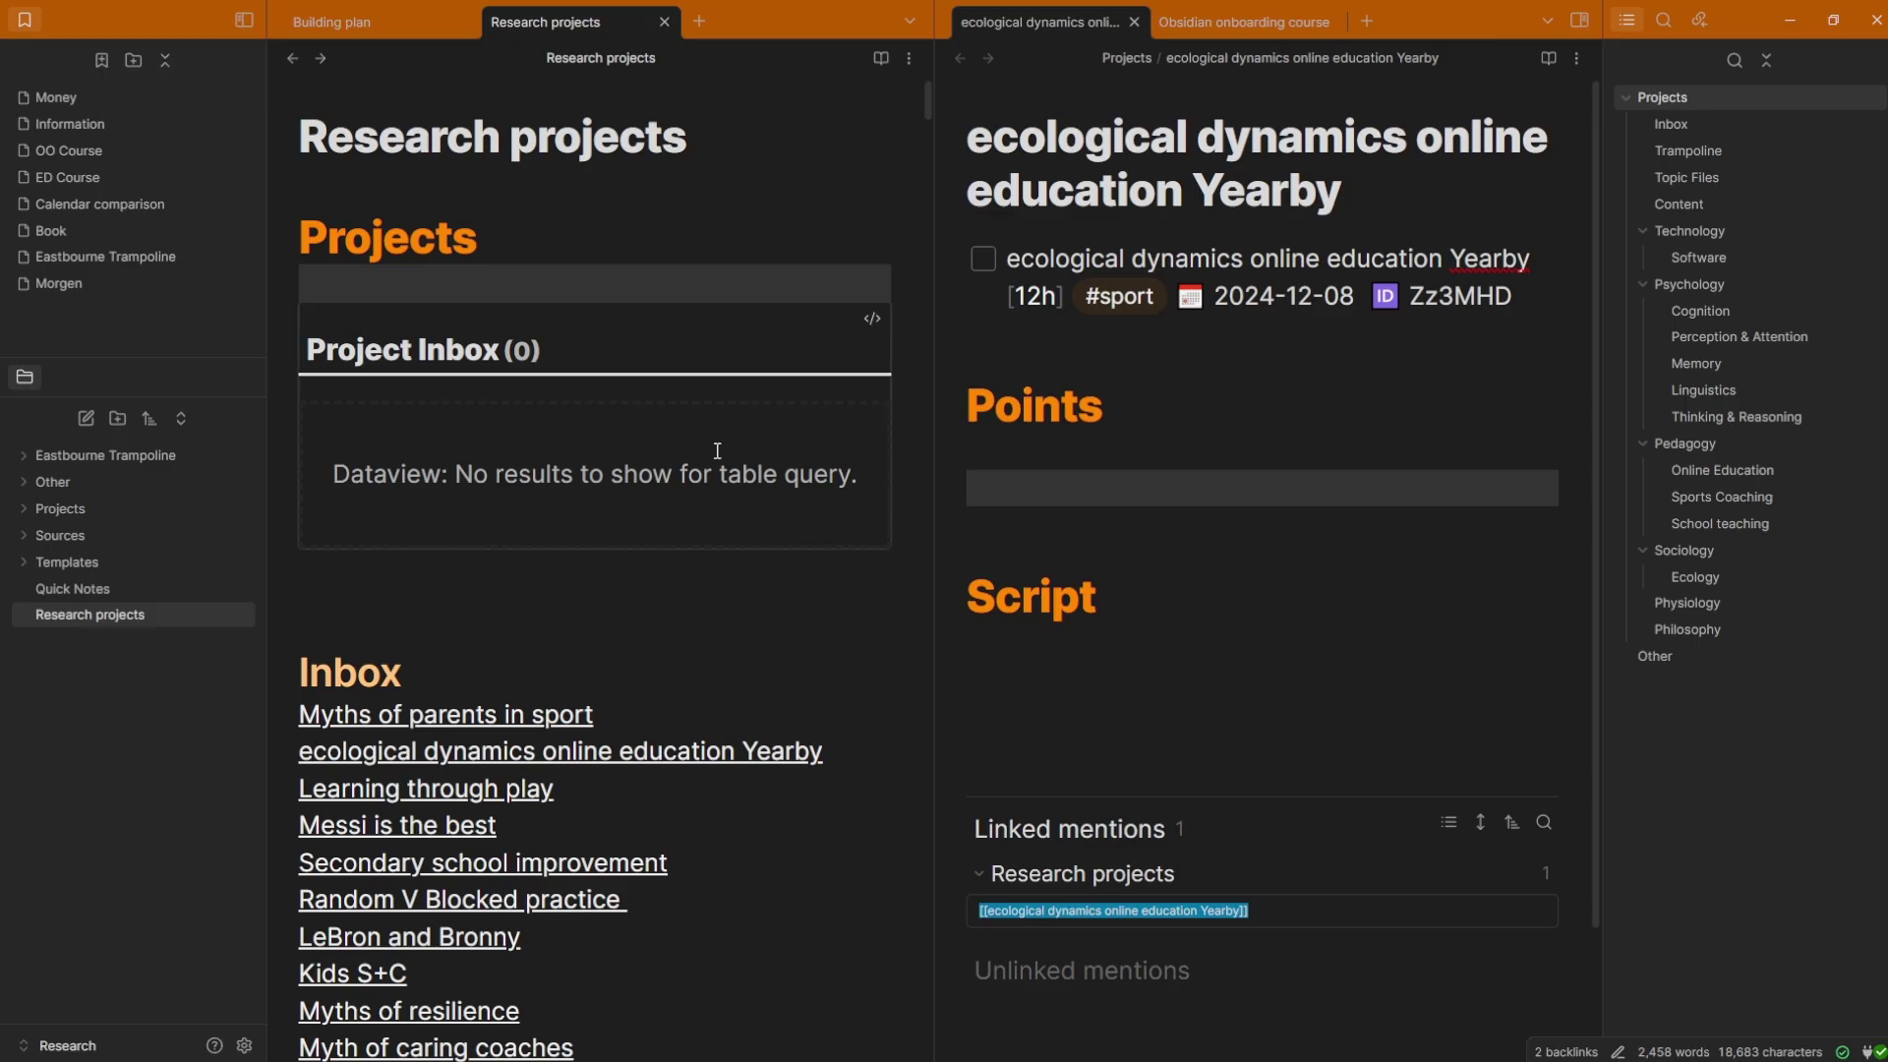
pyautogui.click(639, 602)
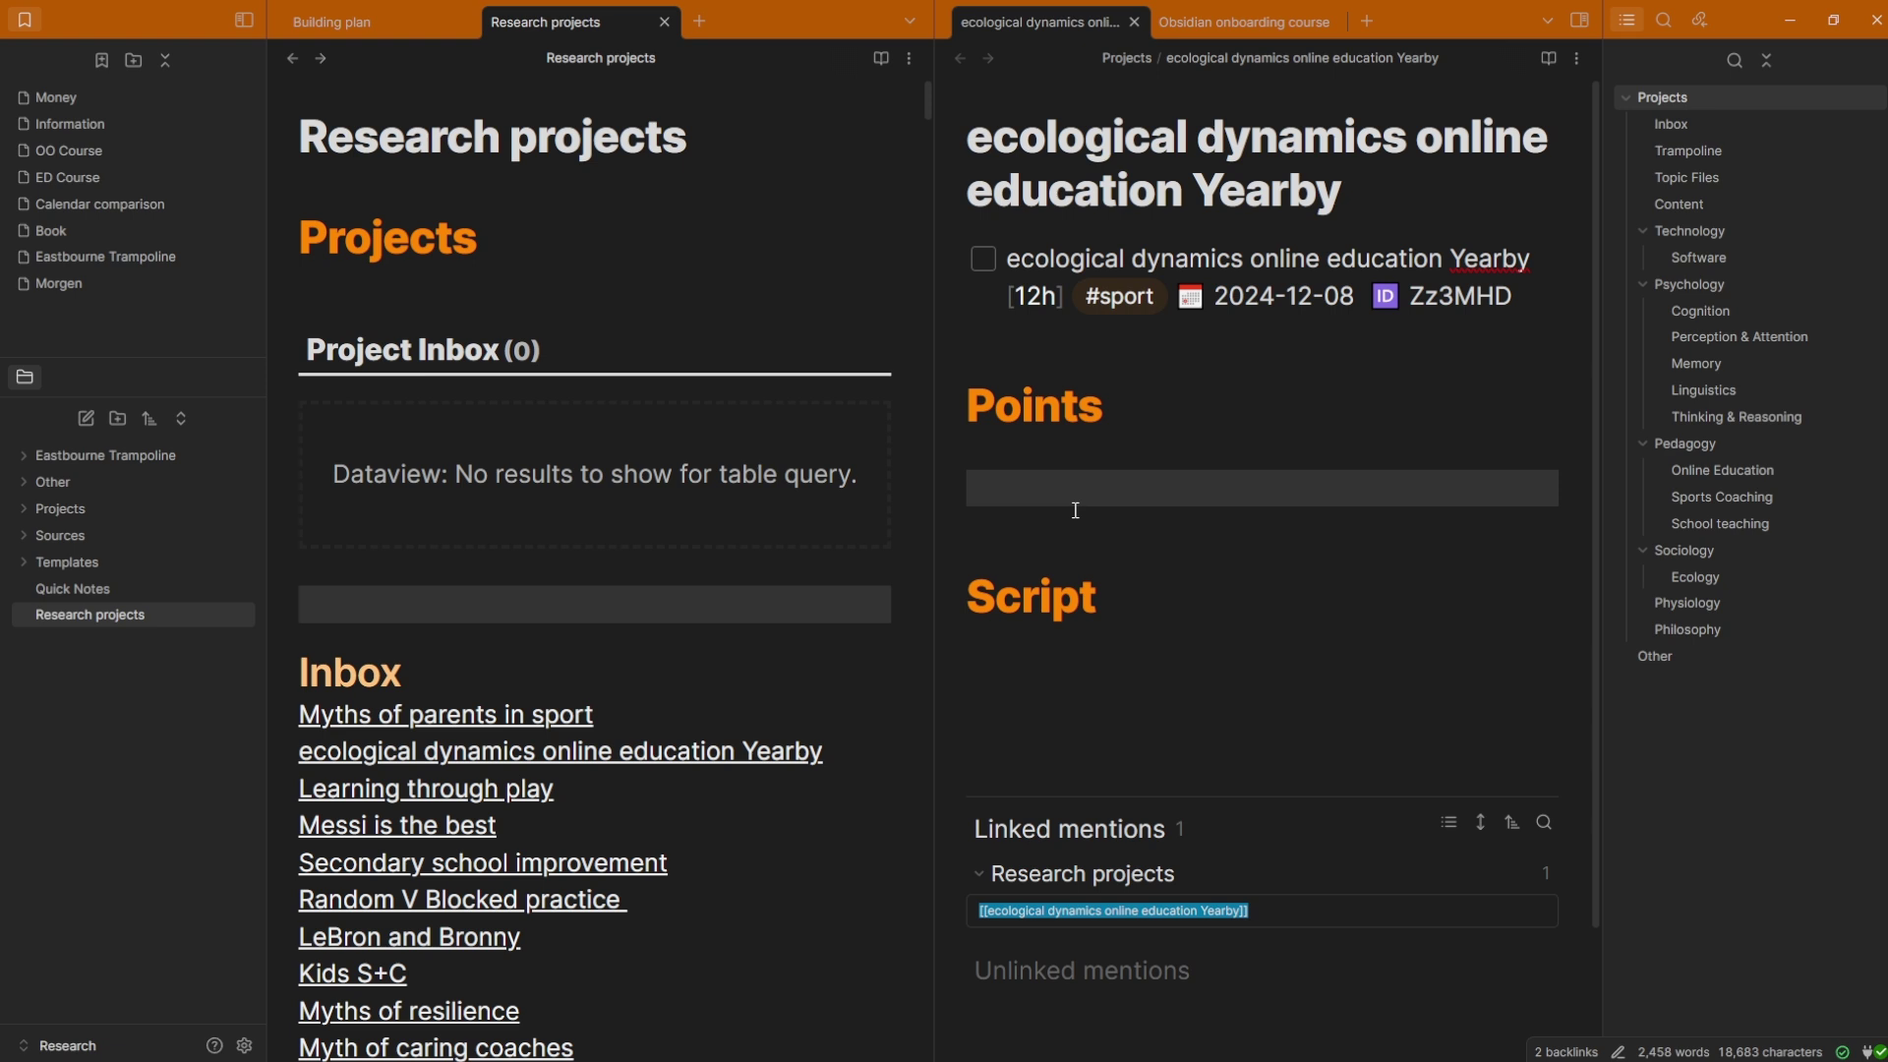
# Step through the ecological dynamics note's task line, Points and Script sections, then reveal the Project Inbox query source
pyautogui.click(1156, 192)
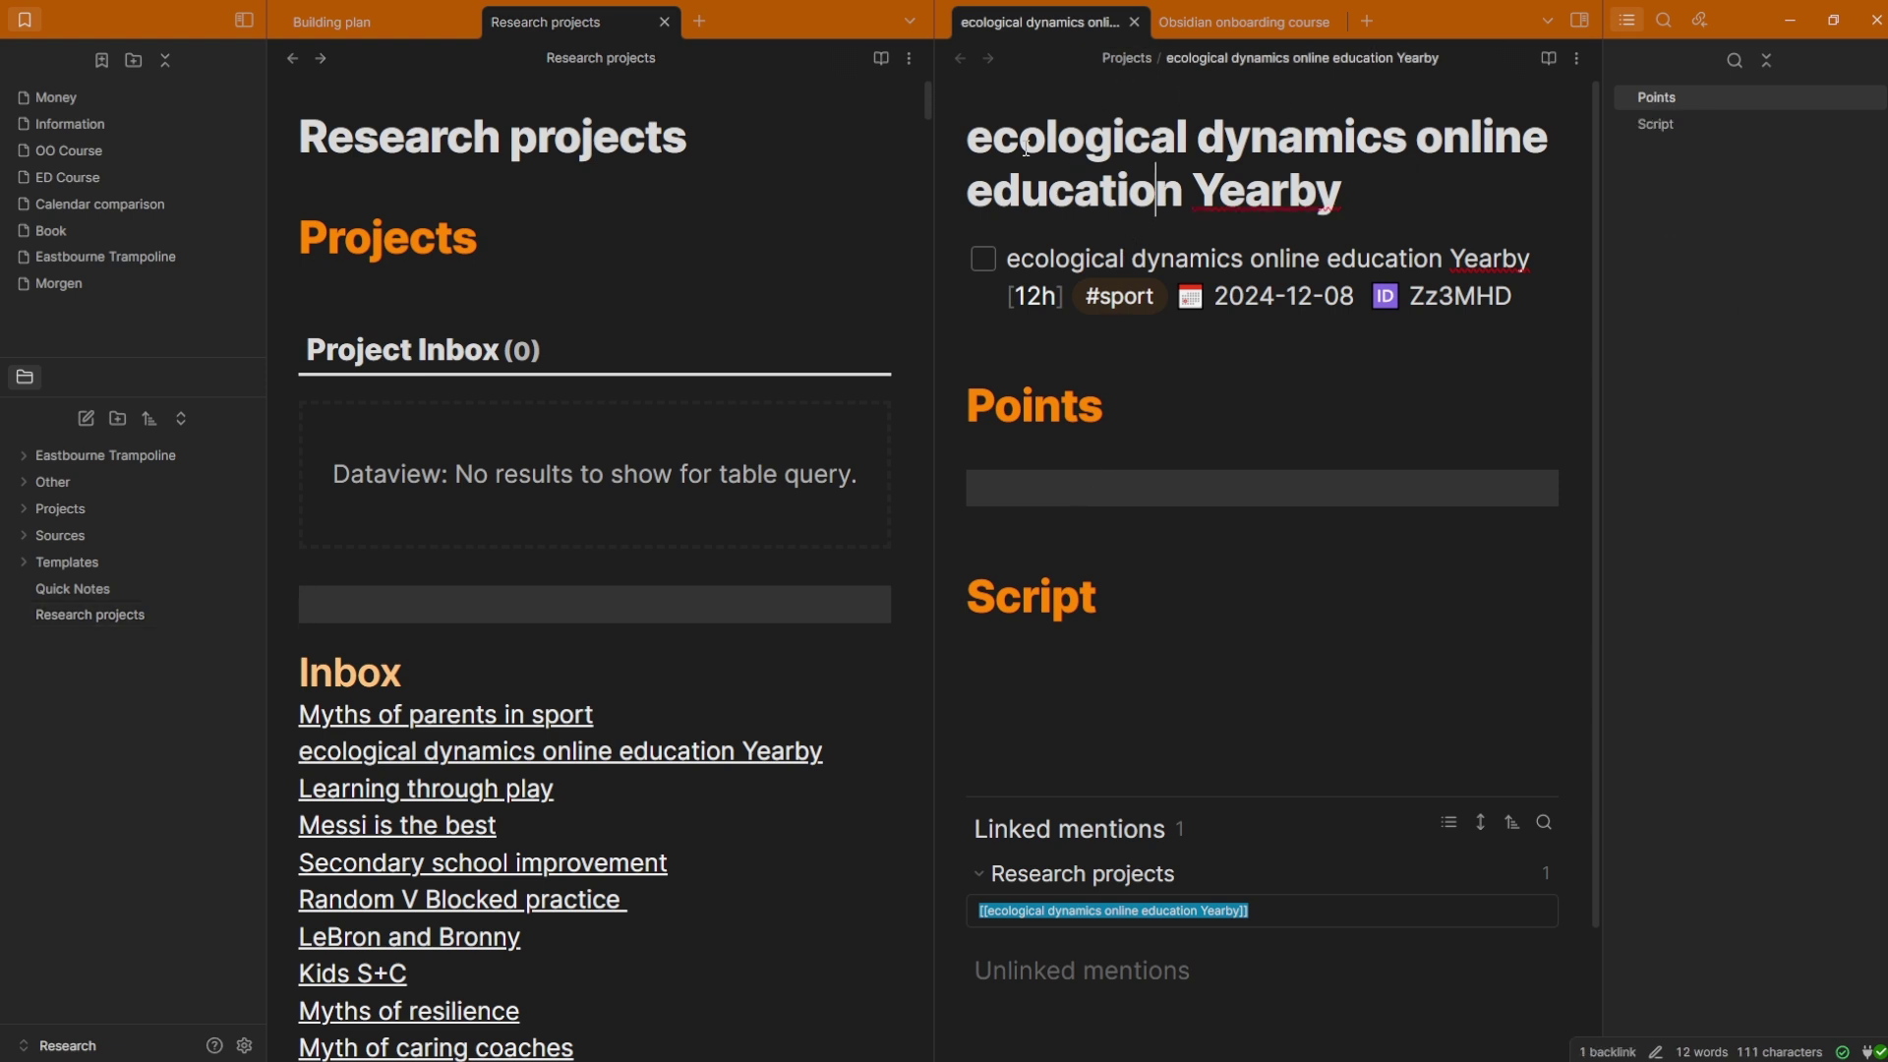
pyautogui.click(1249, 258)
pyautogui.click(1113, 345)
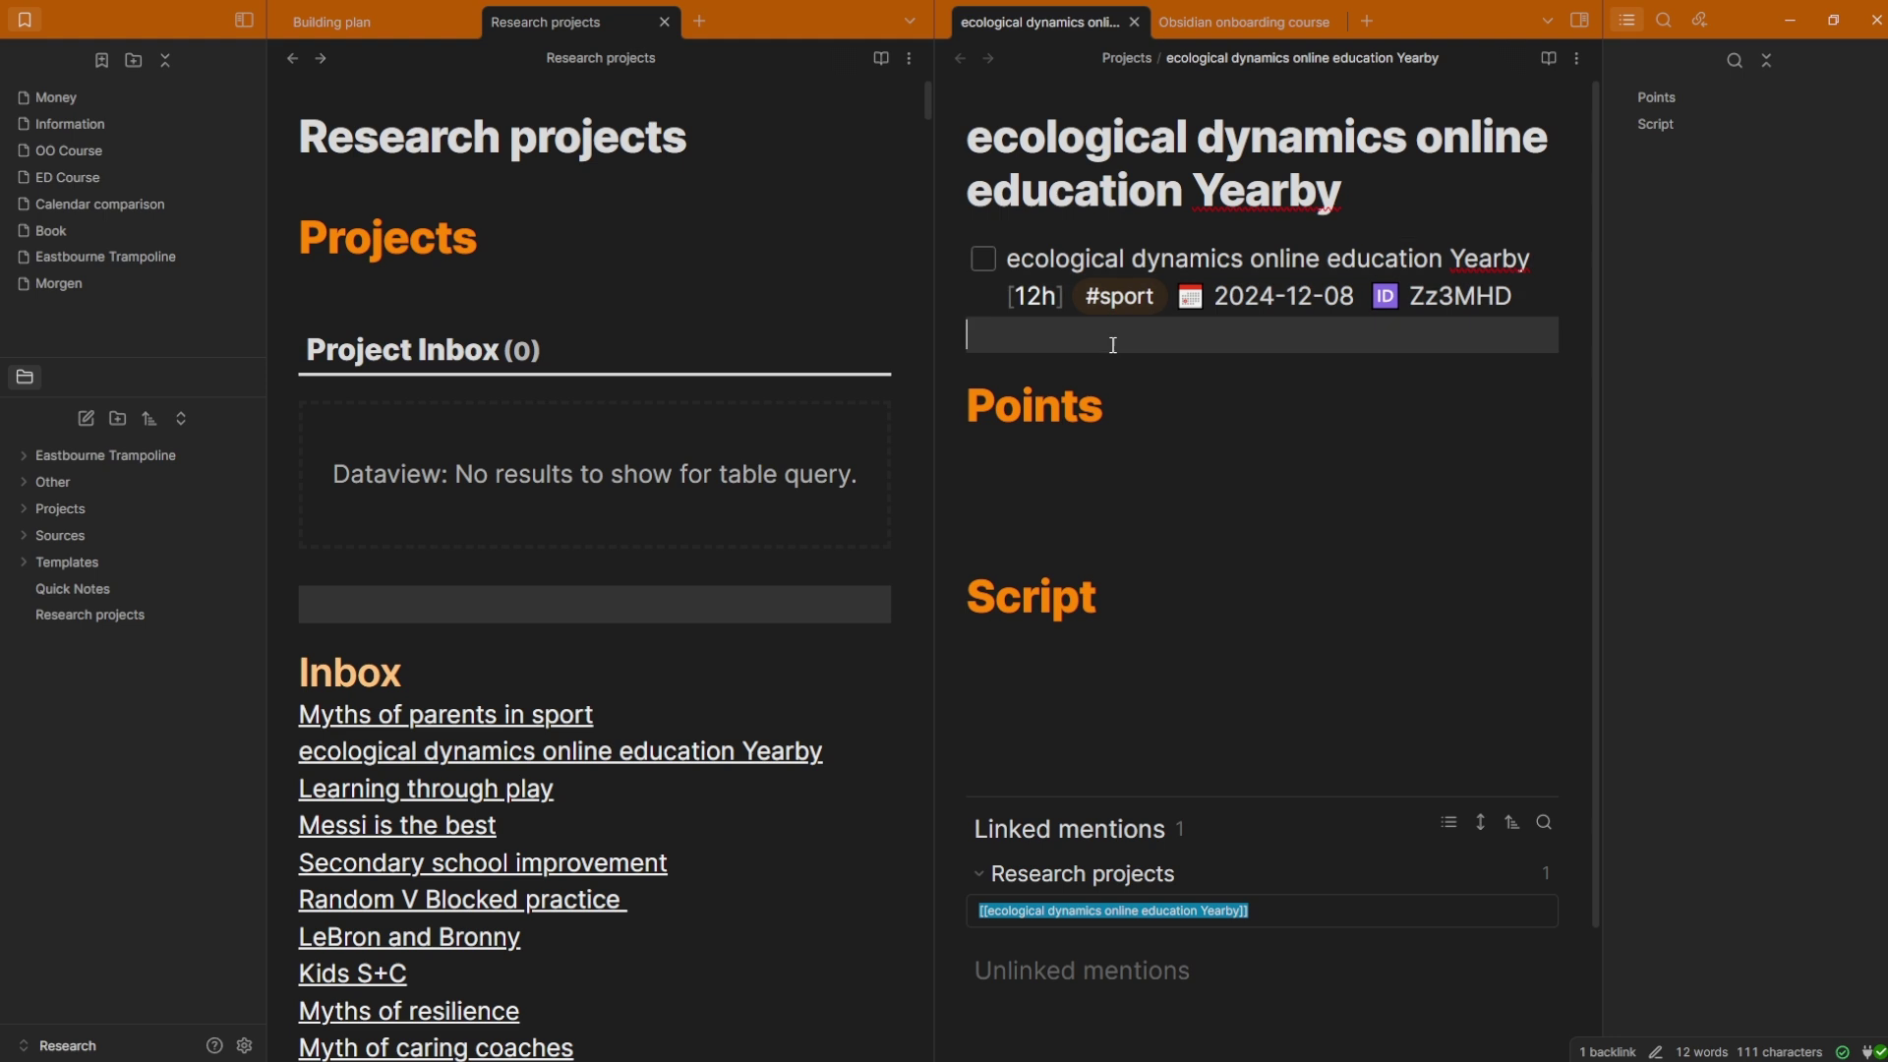
pyautogui.click(1114, 449)
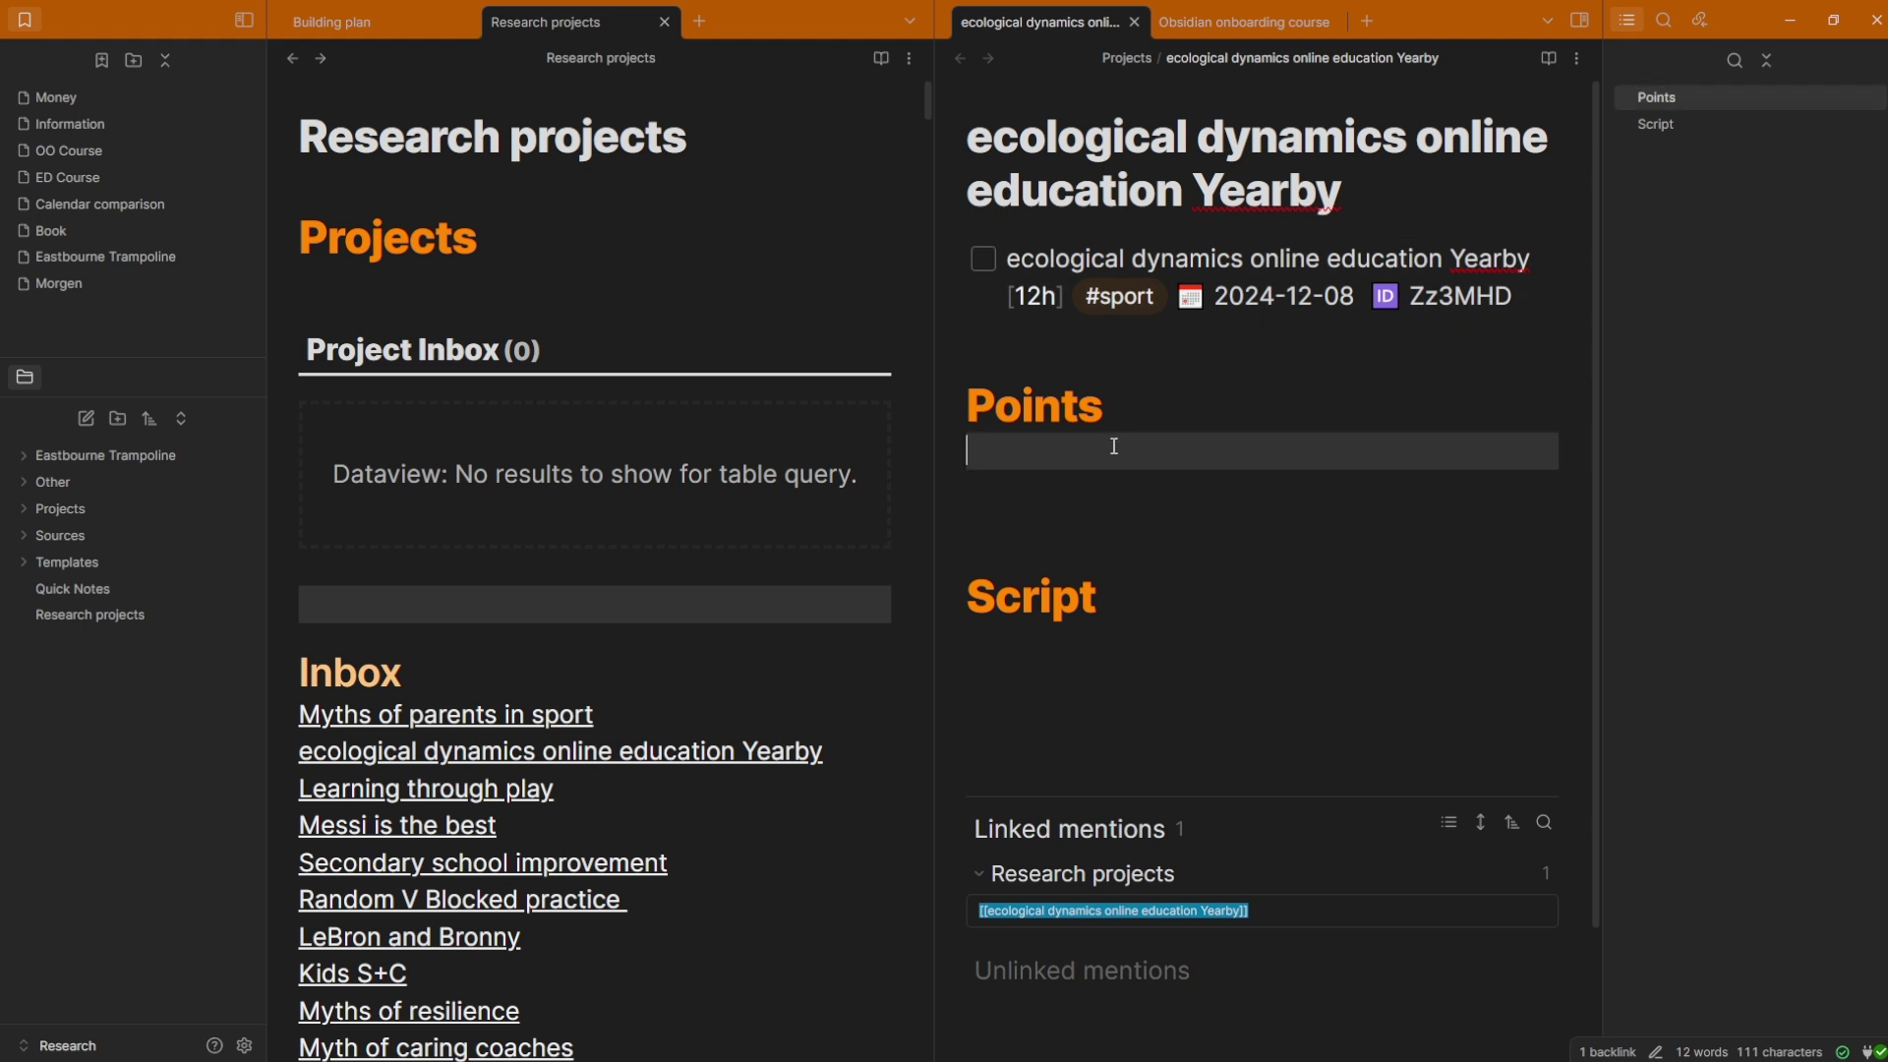
pyautogui.click(1099, 671)
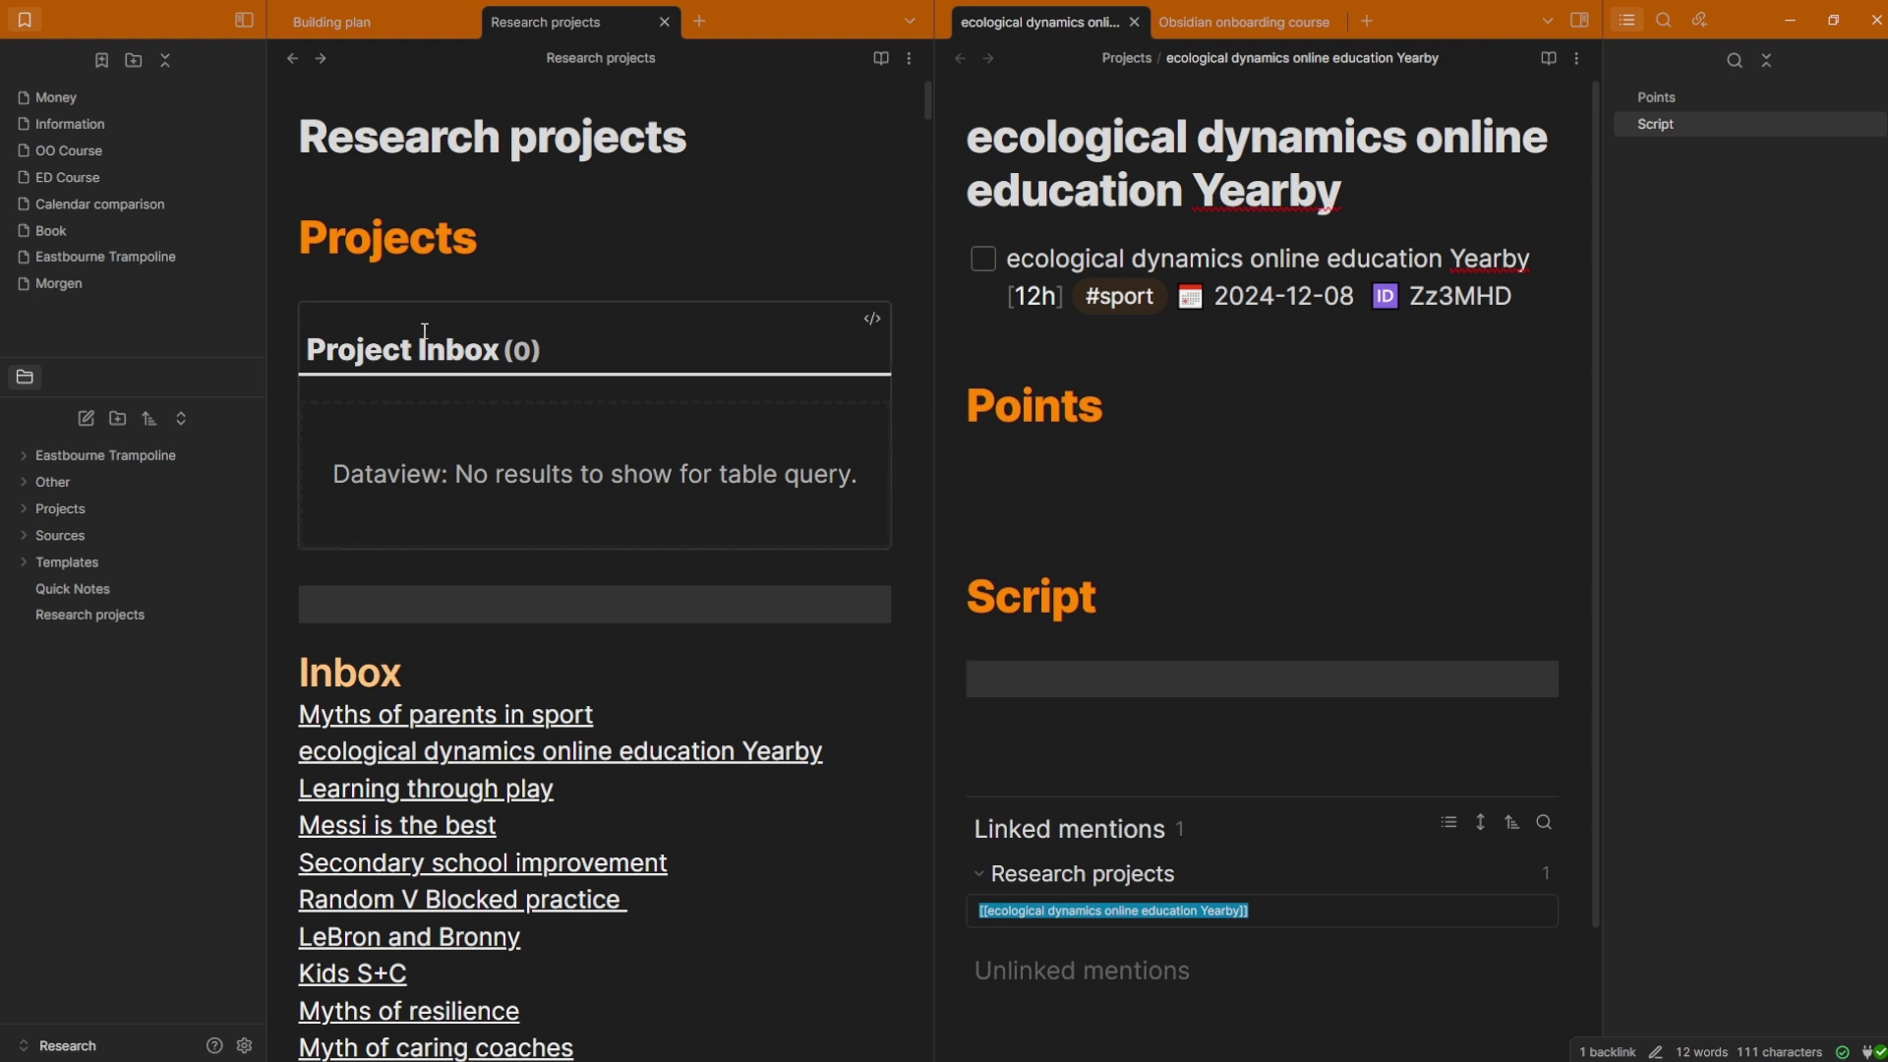
pyautogui.click(872, 319)
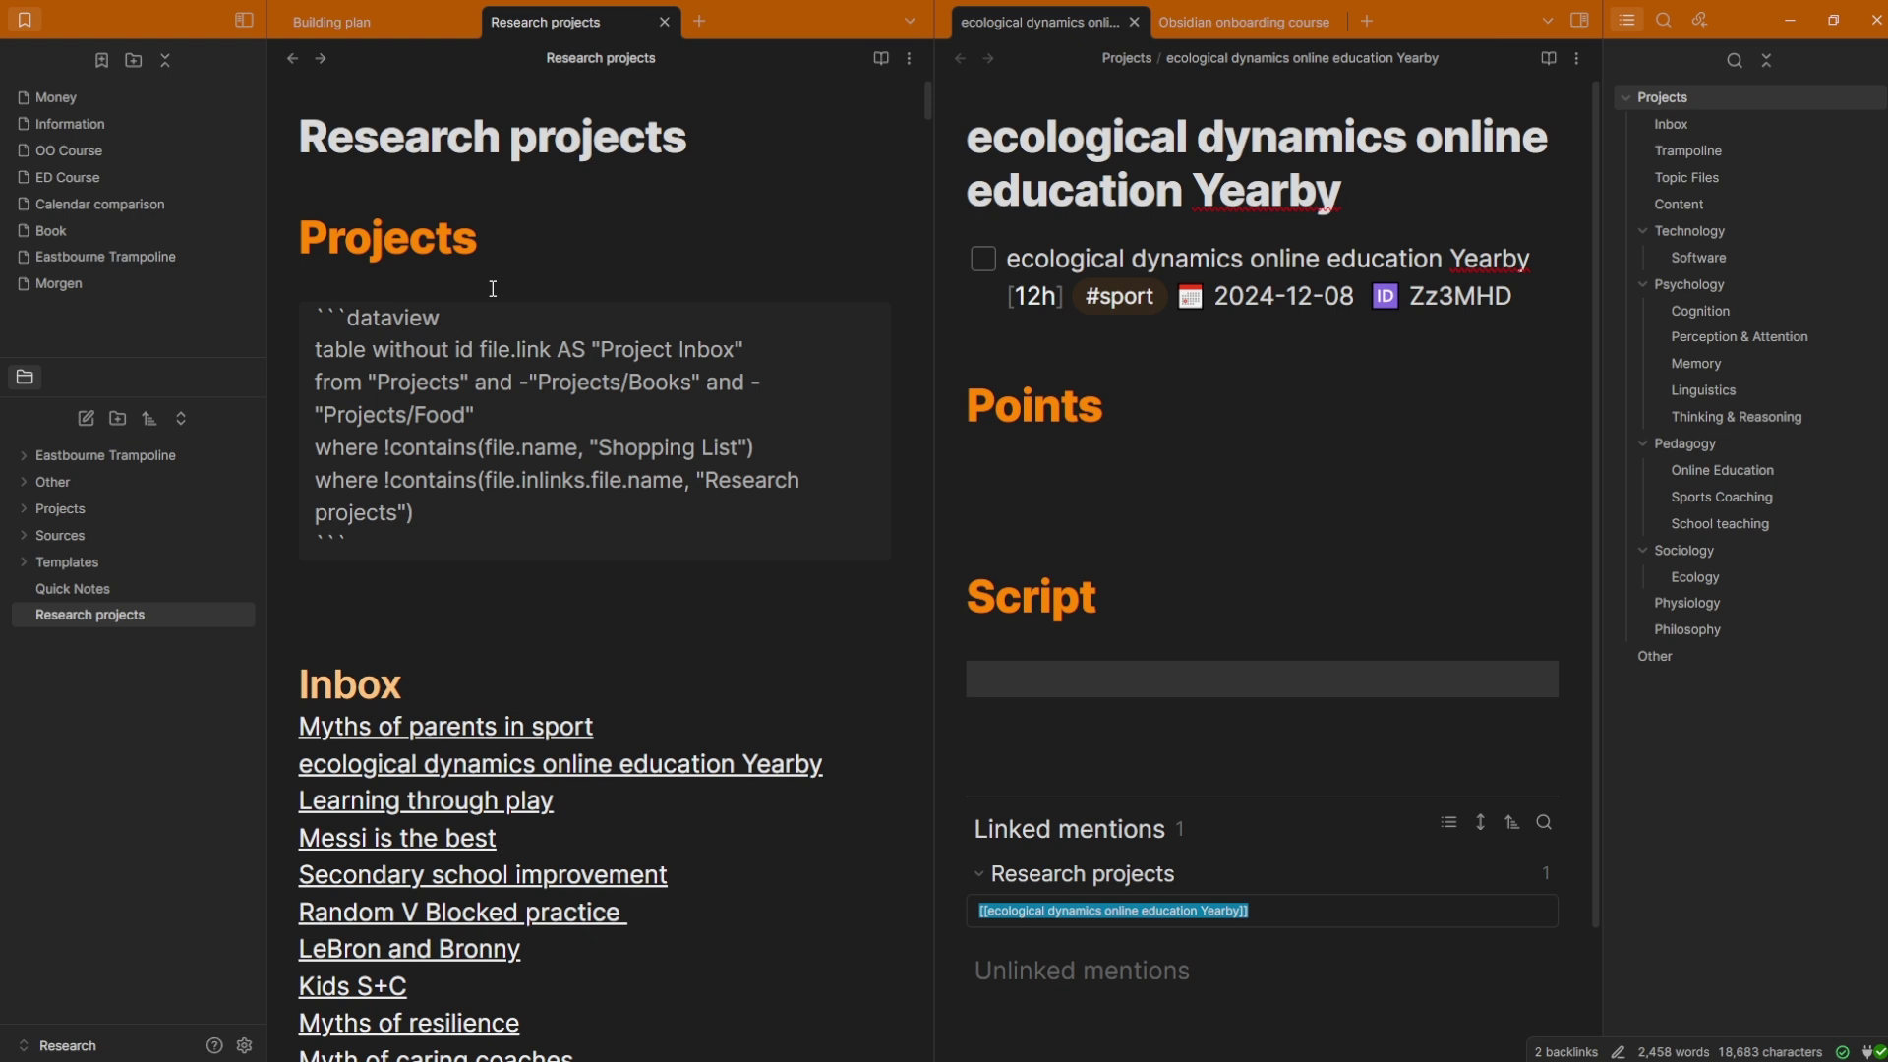
pyautogui.press('Down')
pyautogui.press('Down')
pyautogui.press('Down')
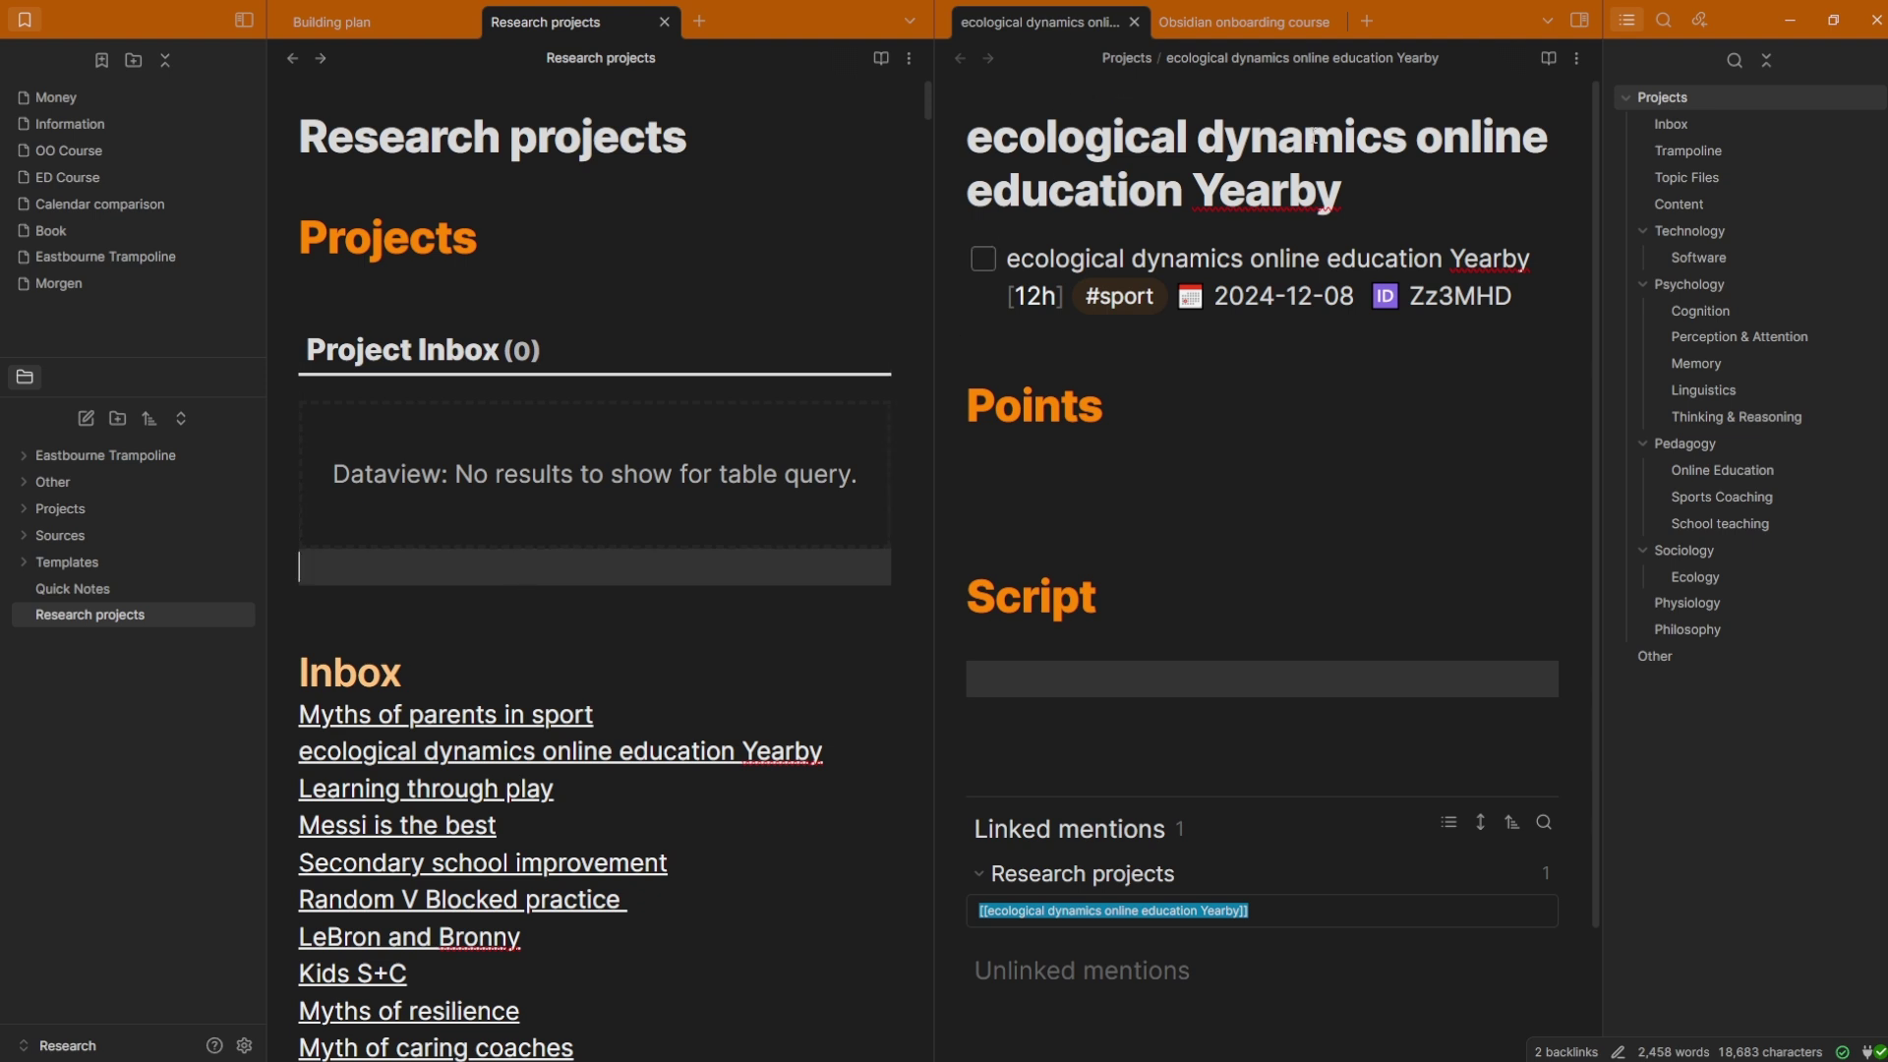
pyautogui.moveTo(585, 755)
pyautogui.click(60, 509)
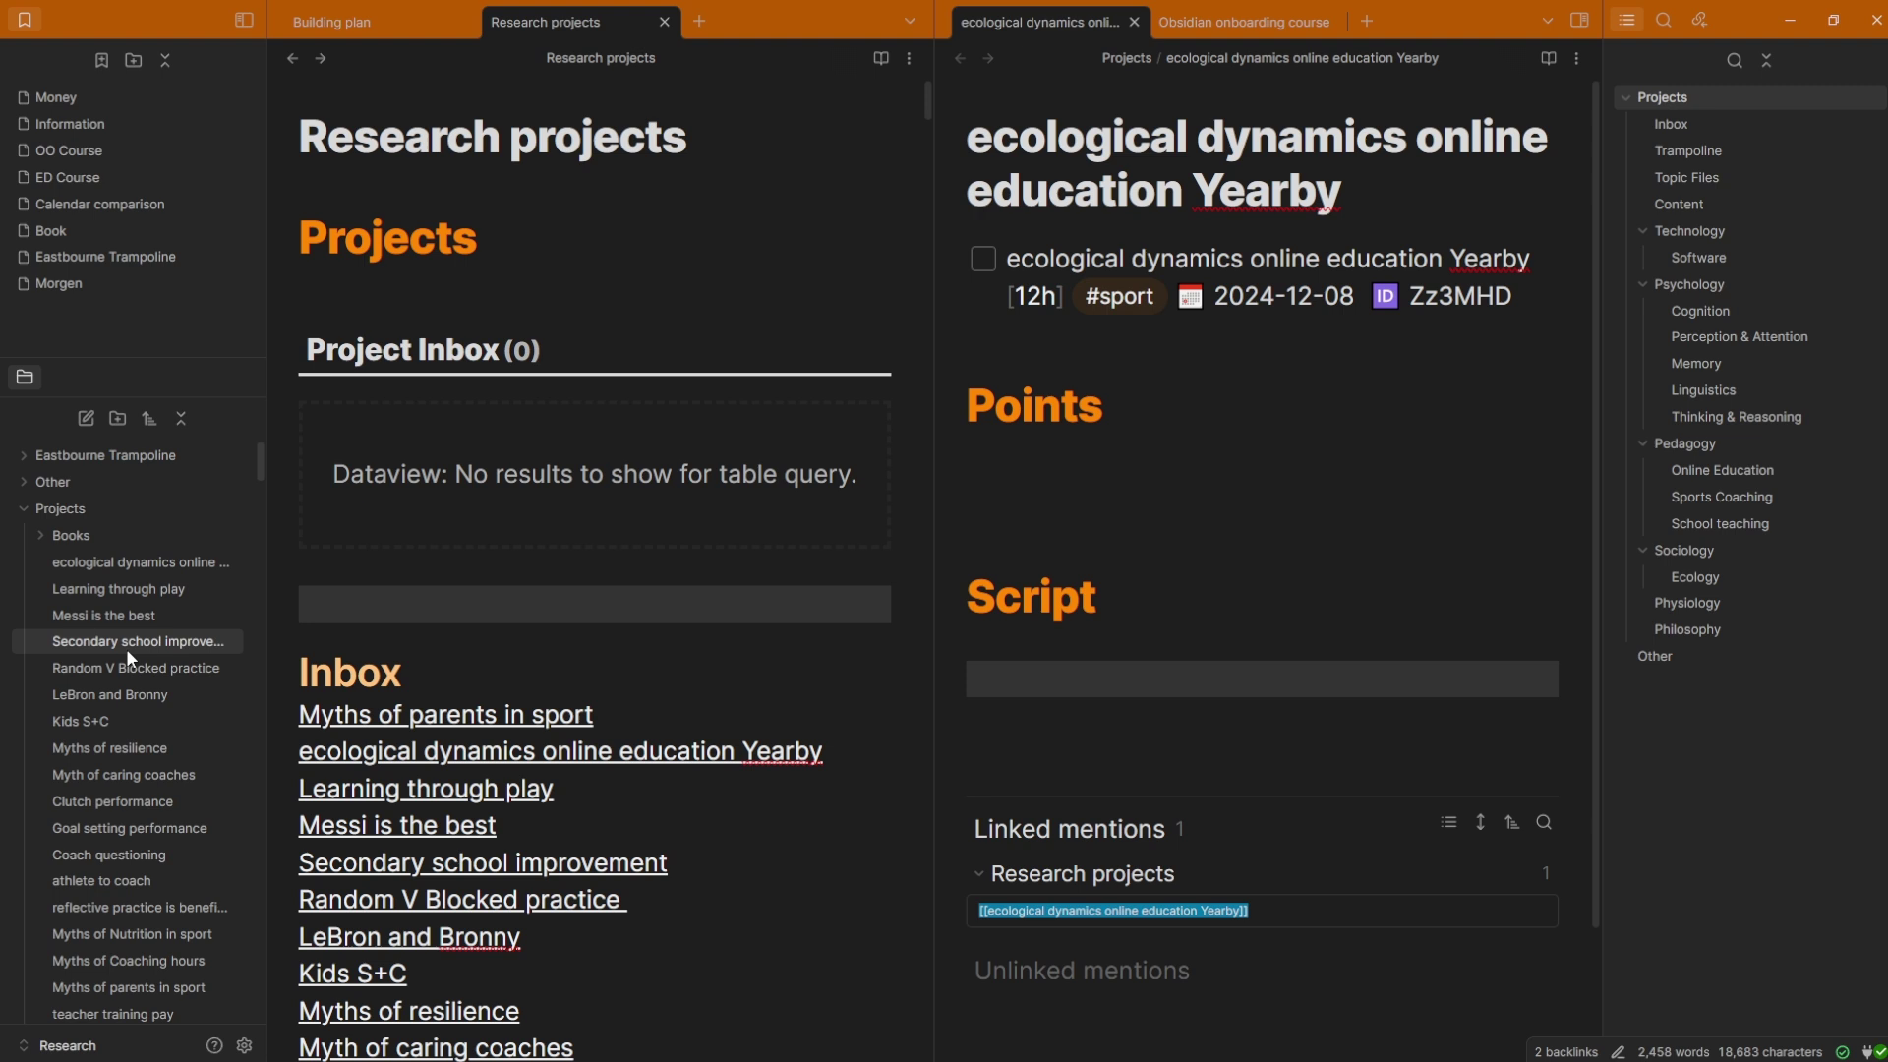
pyautogui.scroll(-15, 126, 654)
pyautogui.scroll(15, 126, 654)
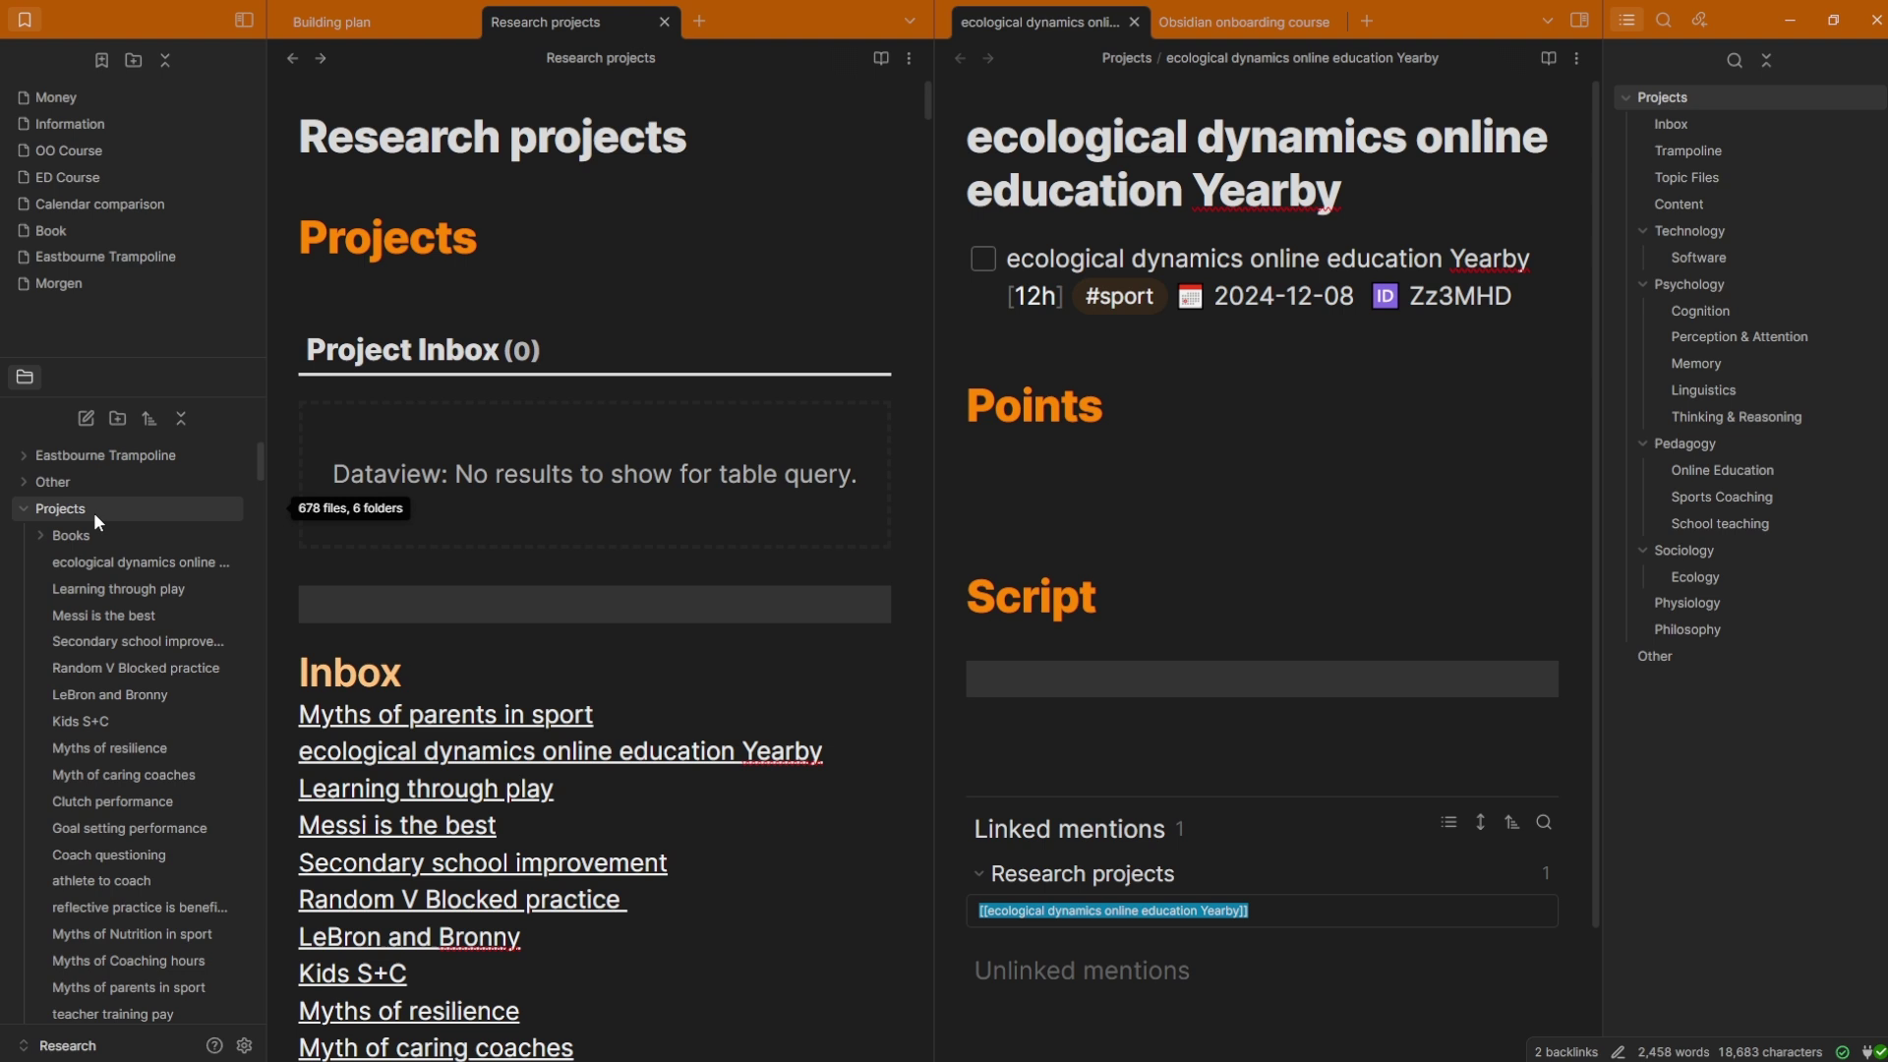
pyautogui.click(93, 511)
pyautogui.scroll(-5, 513, 218)
pyautogui.click(529, 212)
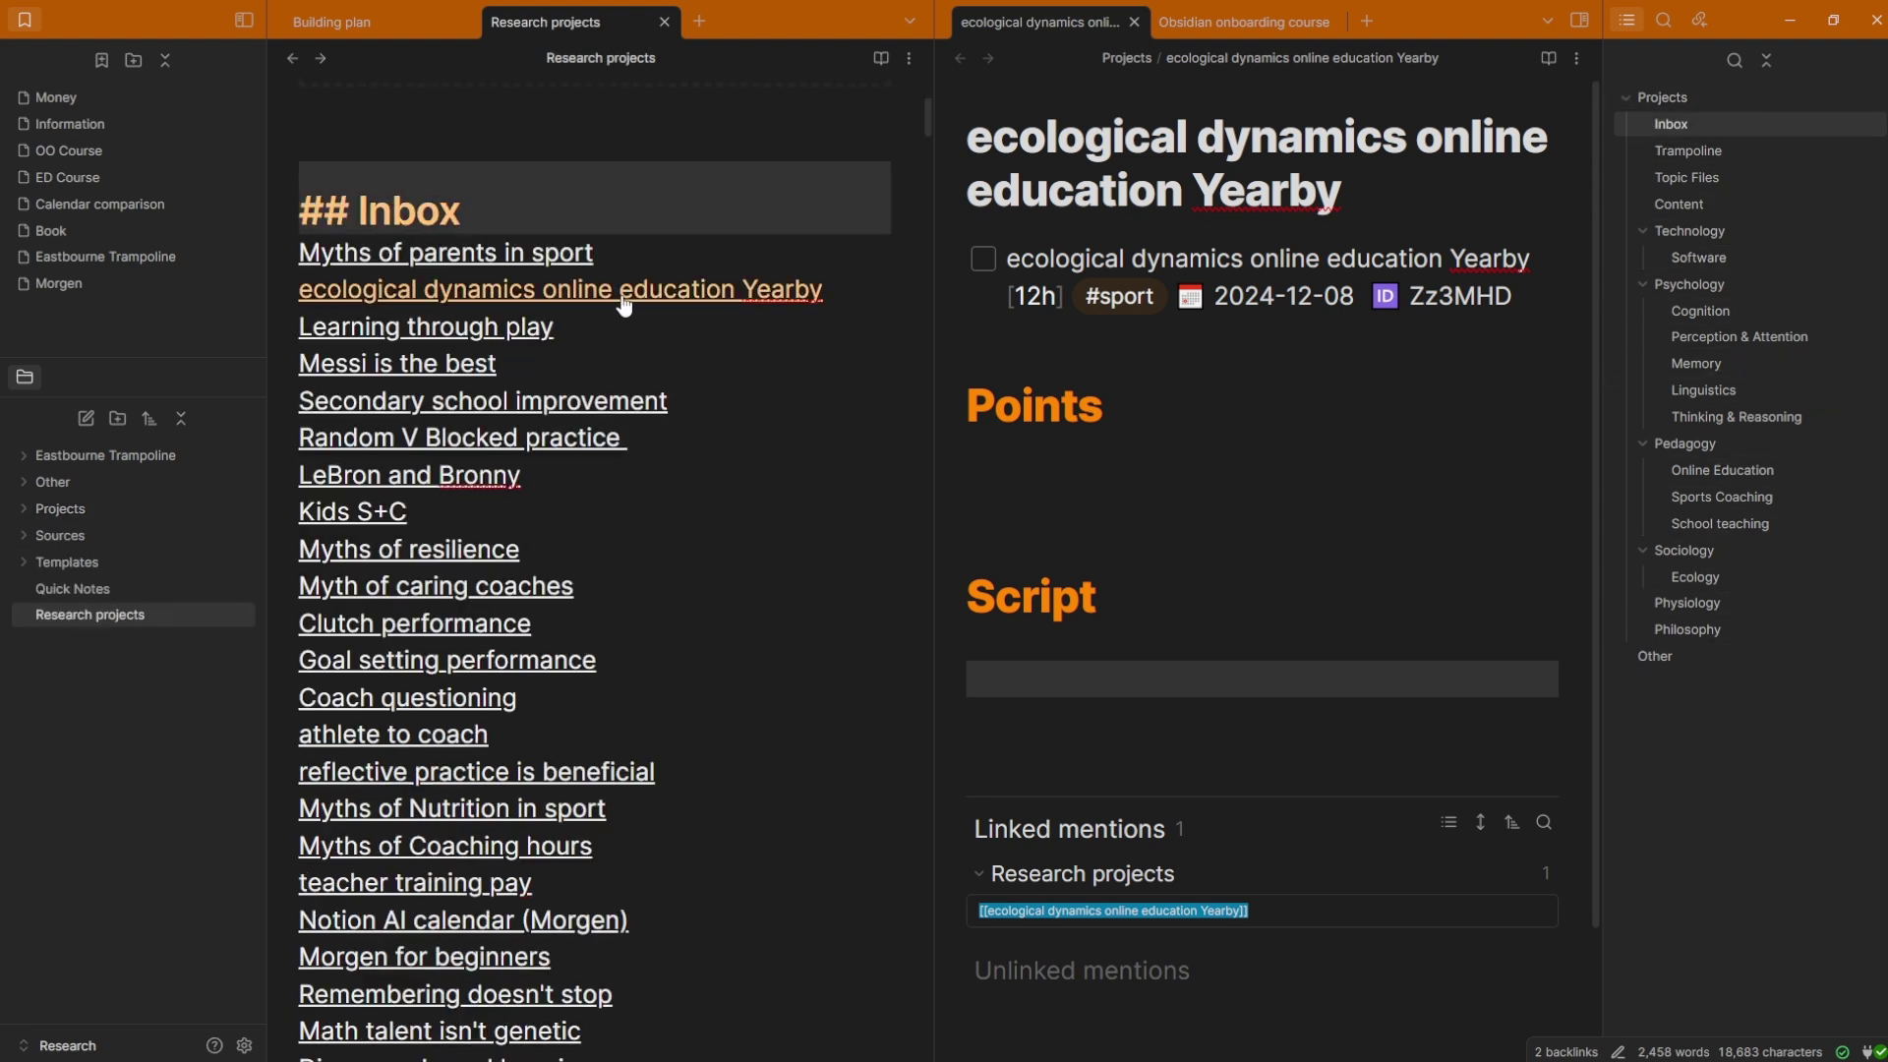
pyautogui.scroll(3, 472, 295)
pyautogui.click(452, 390)
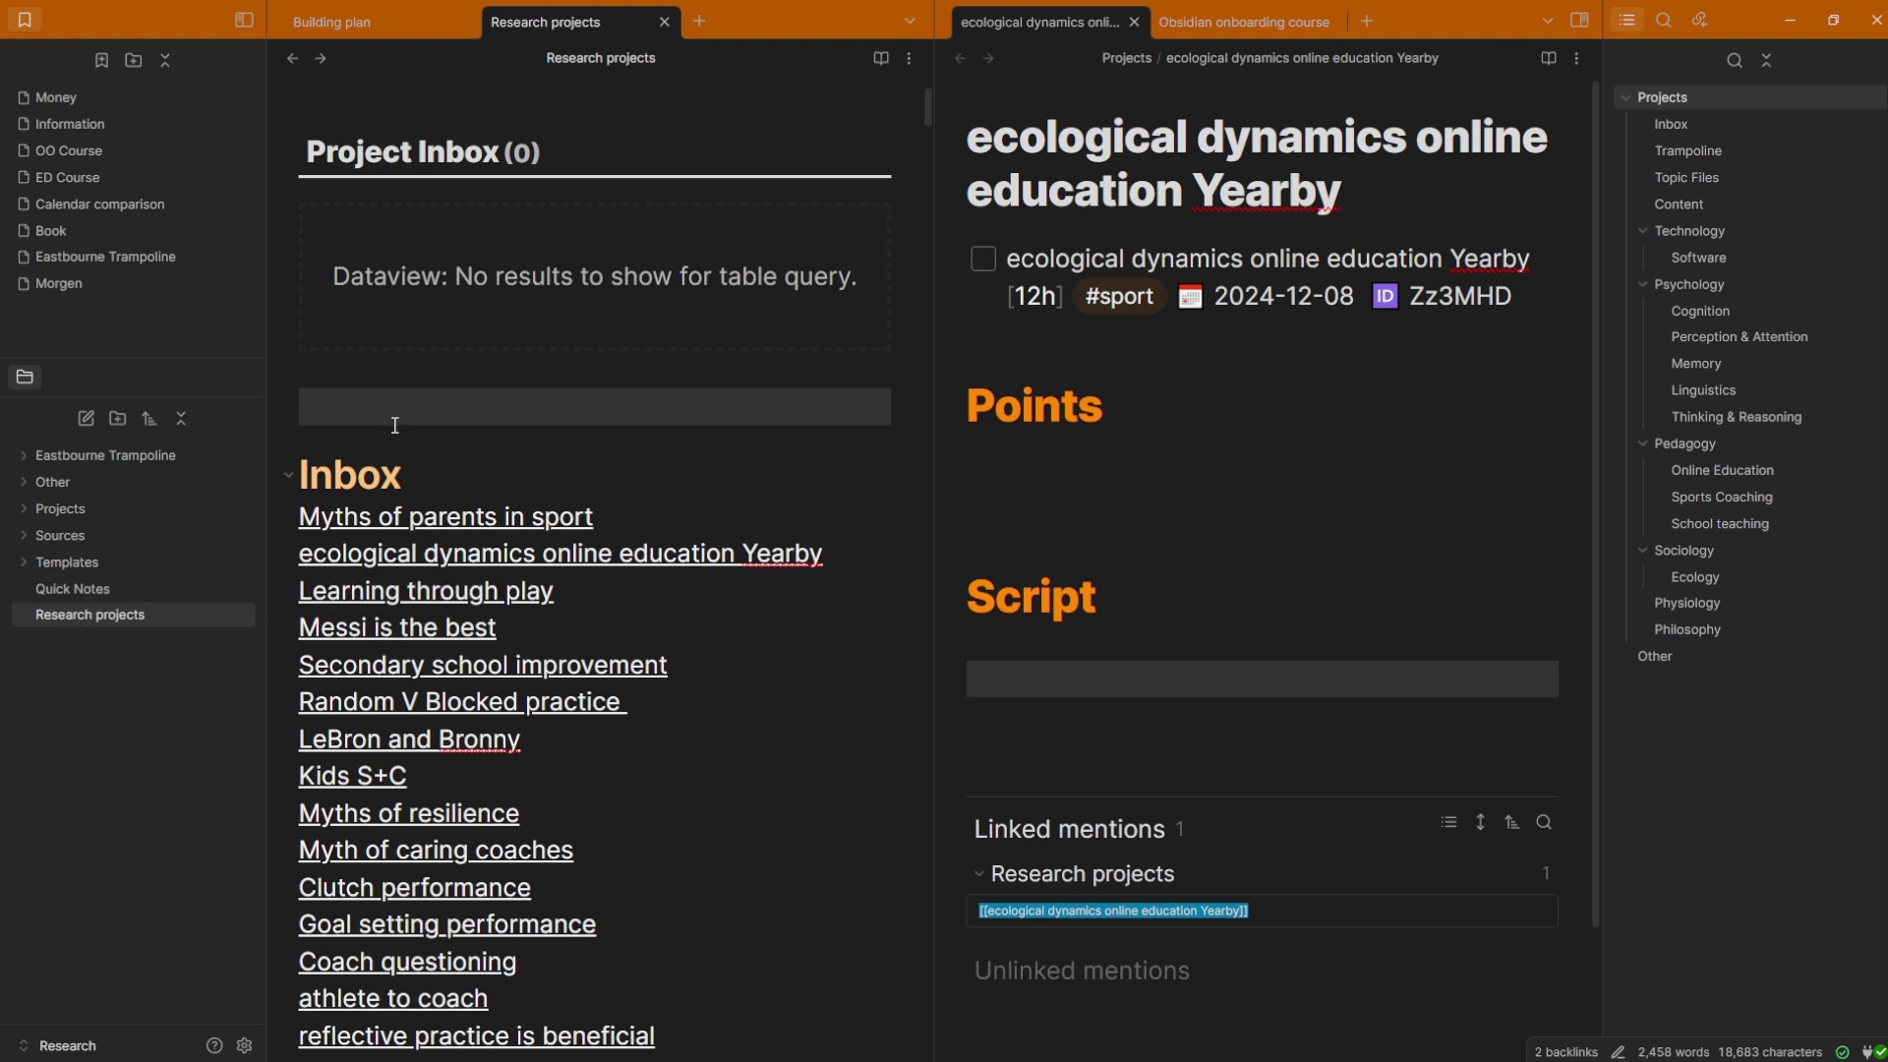
pyautogui.click(86, 563)
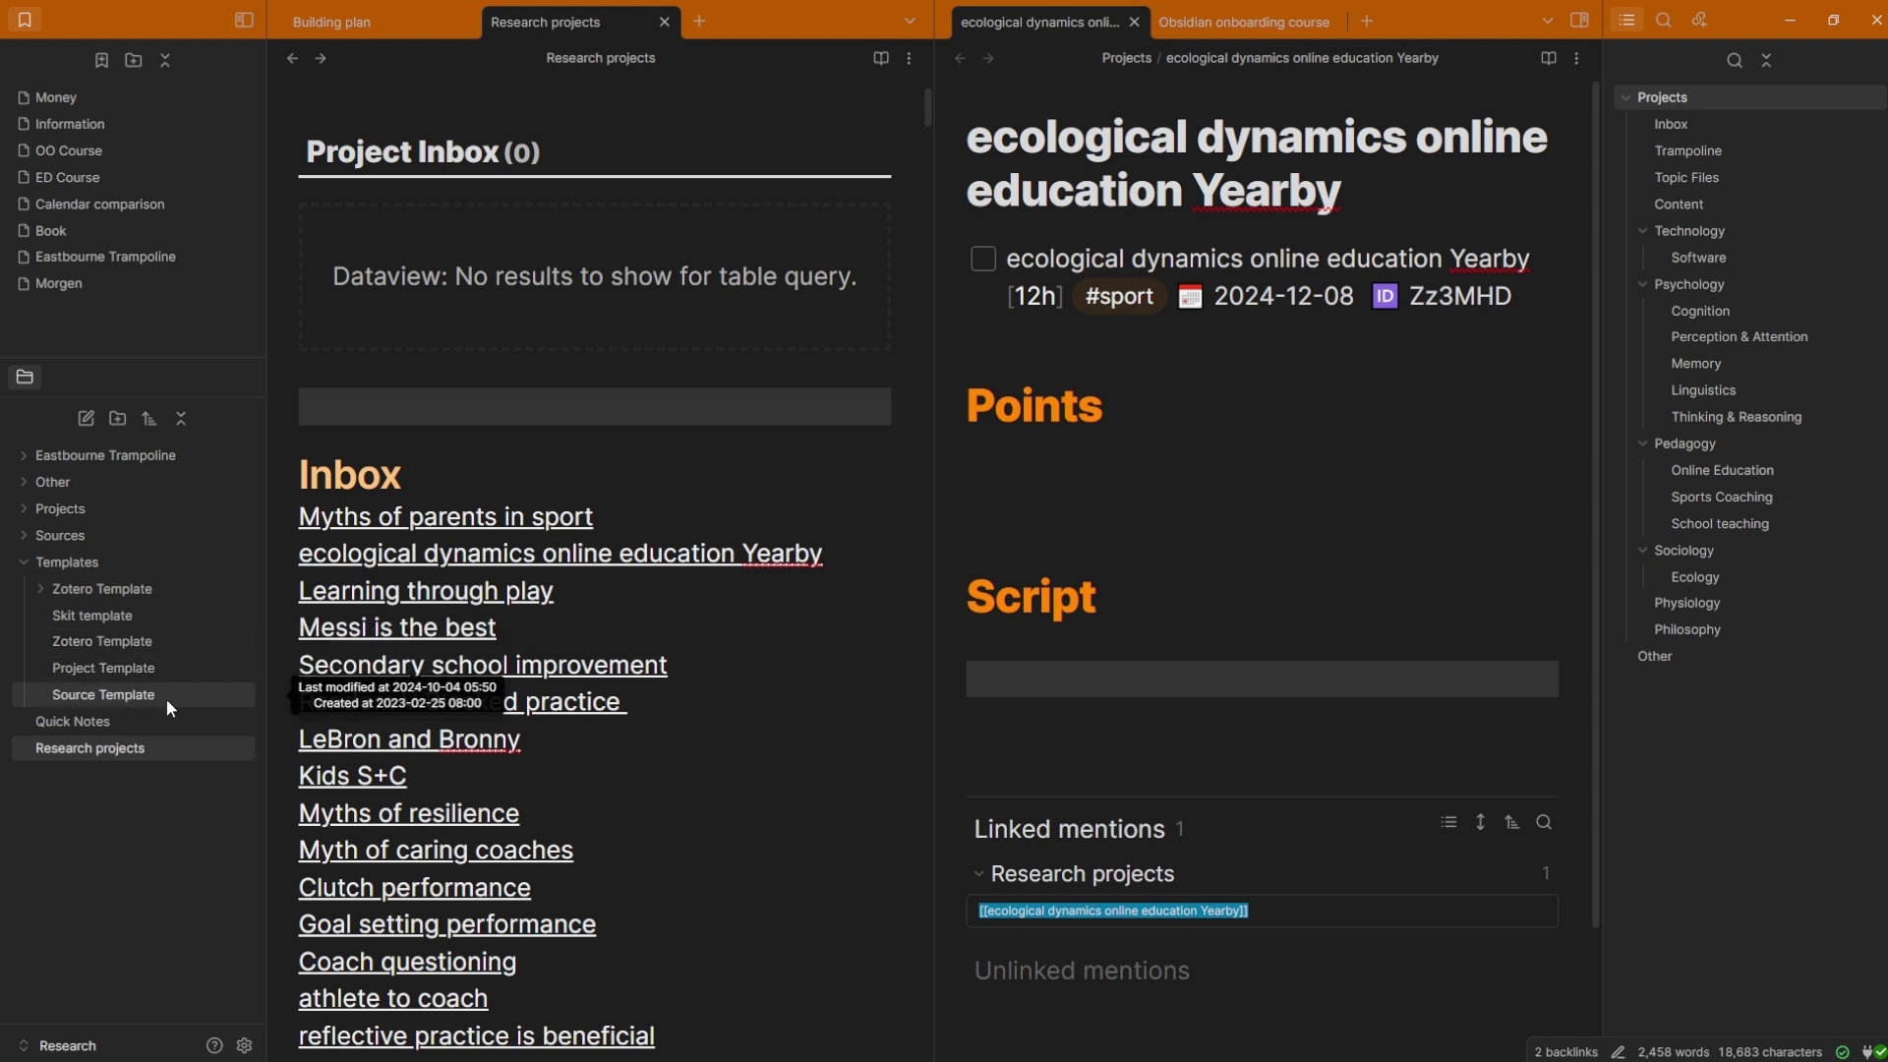
# Toggle the Templates folder in the file explorer to show its Zotero Template subfolder and templates
pyautogui.click(108, 561)
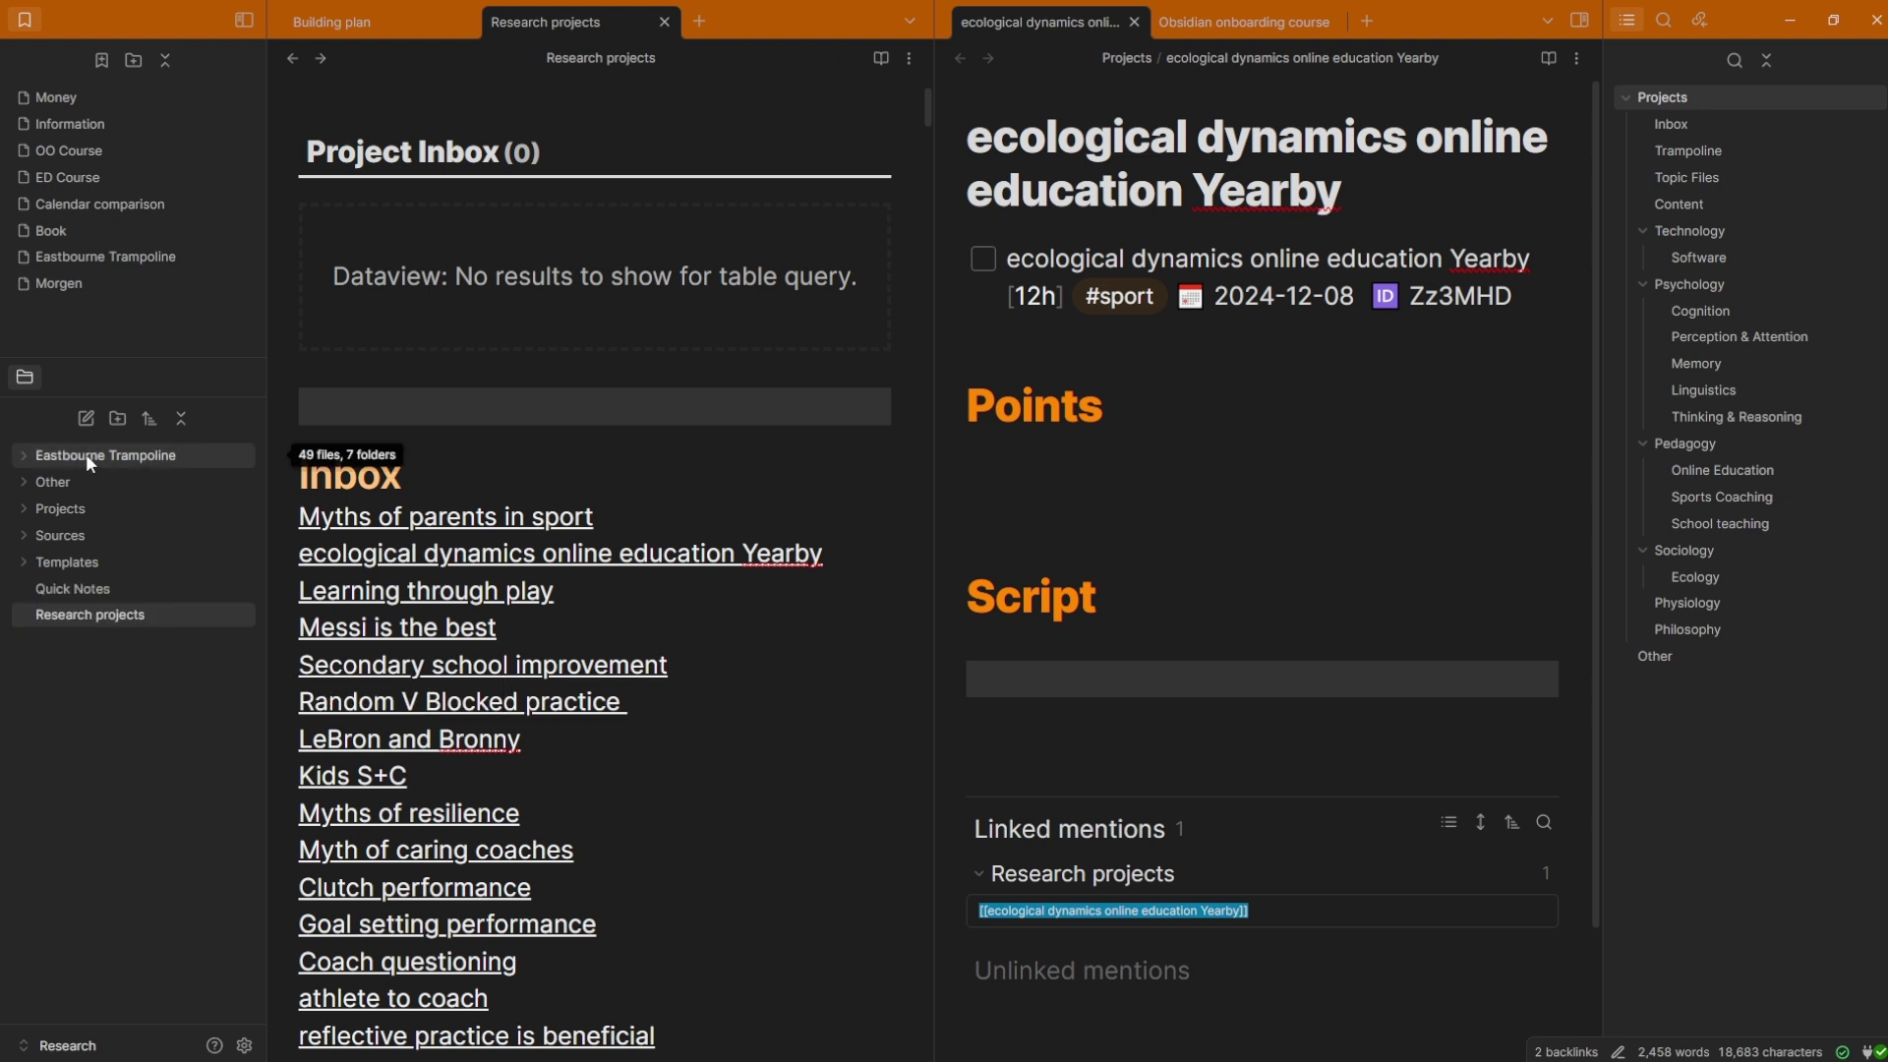
# Open the vault switcher and dismiss it, staying in the Research vault
pyautogui.click(106, 1047)
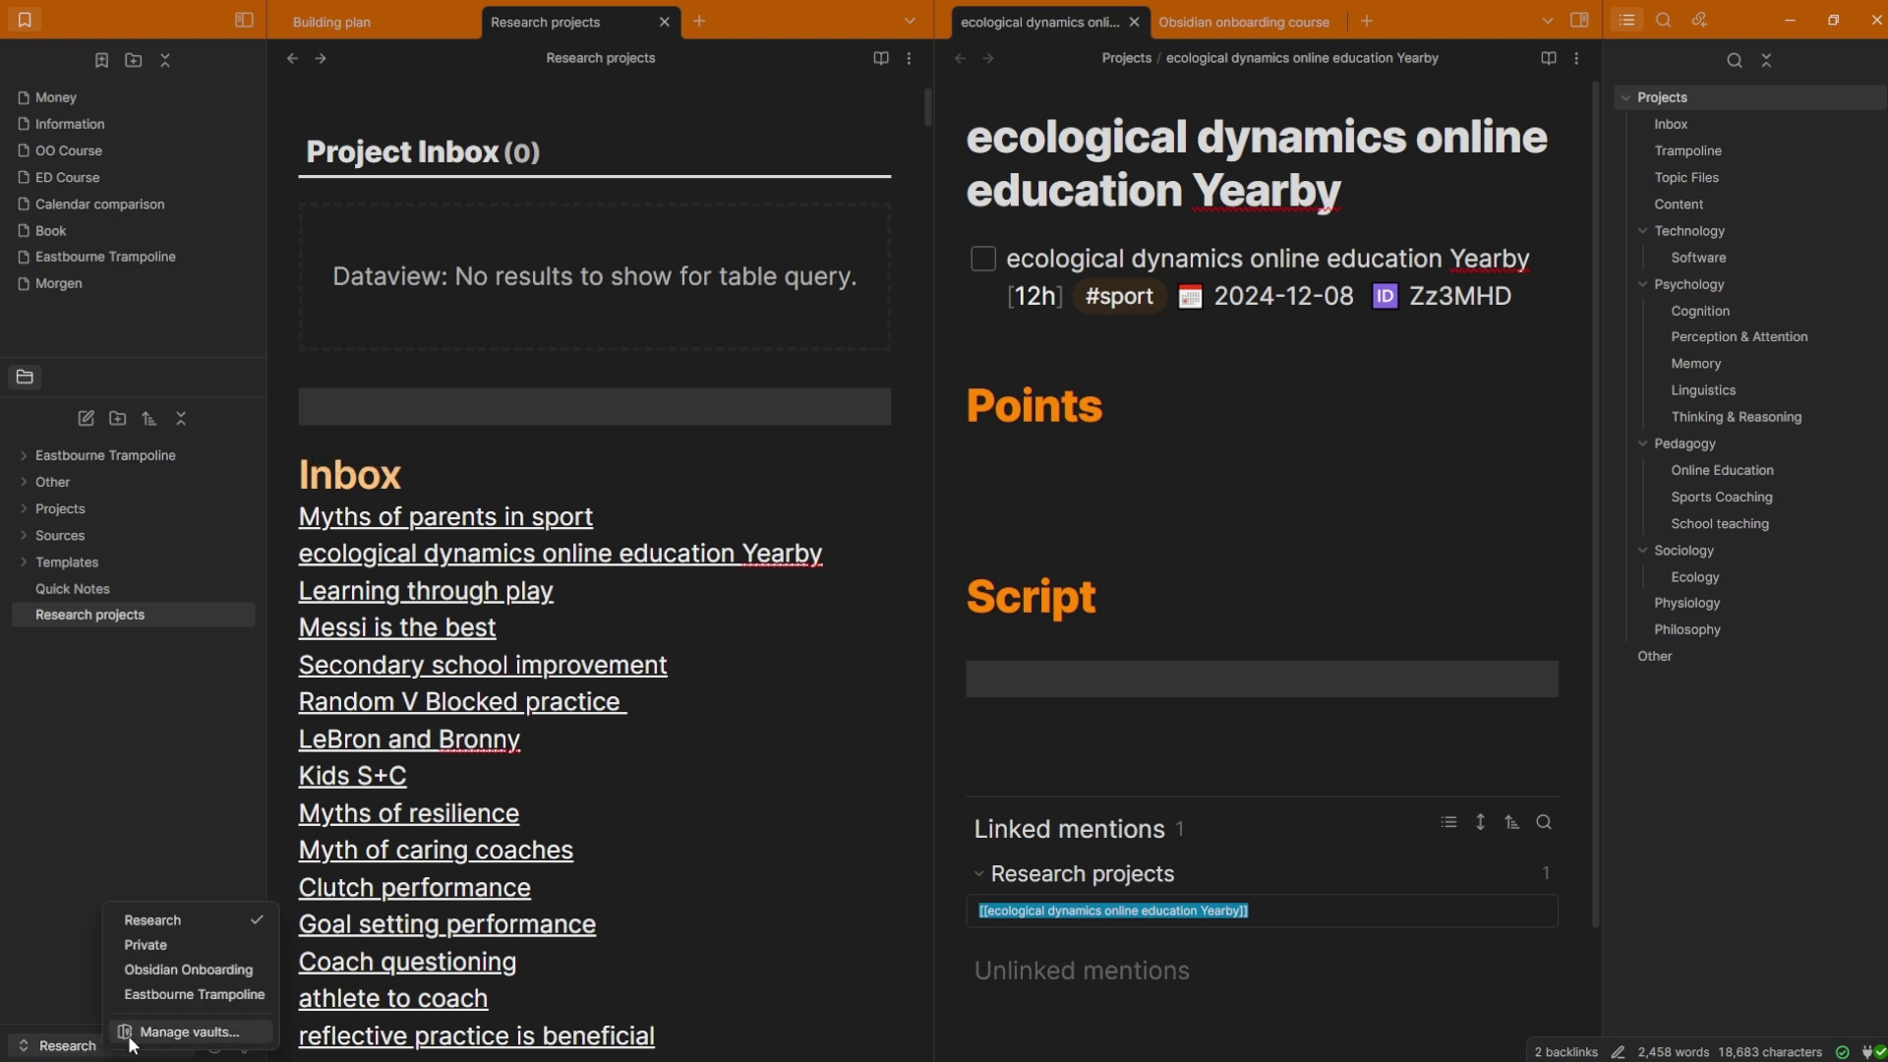
pyautogui.click(205, 993)
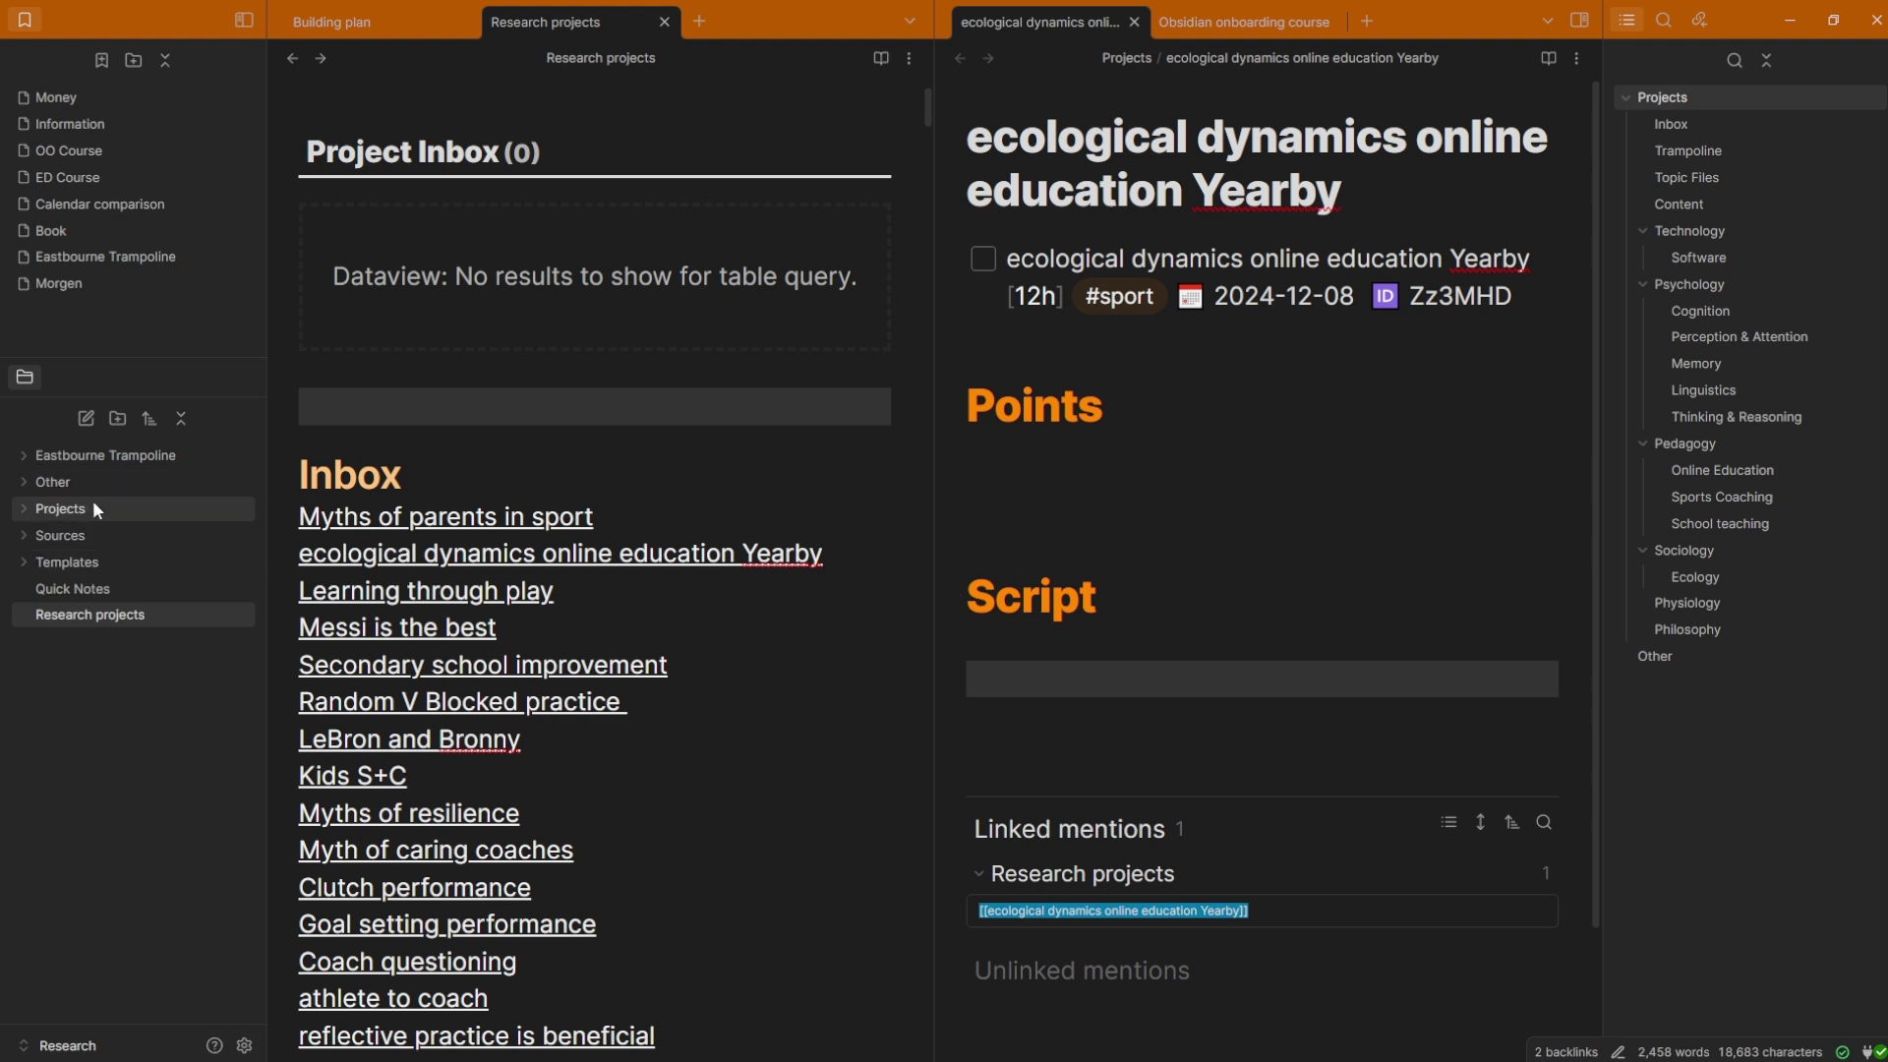
pyautogui.click(21, 481)
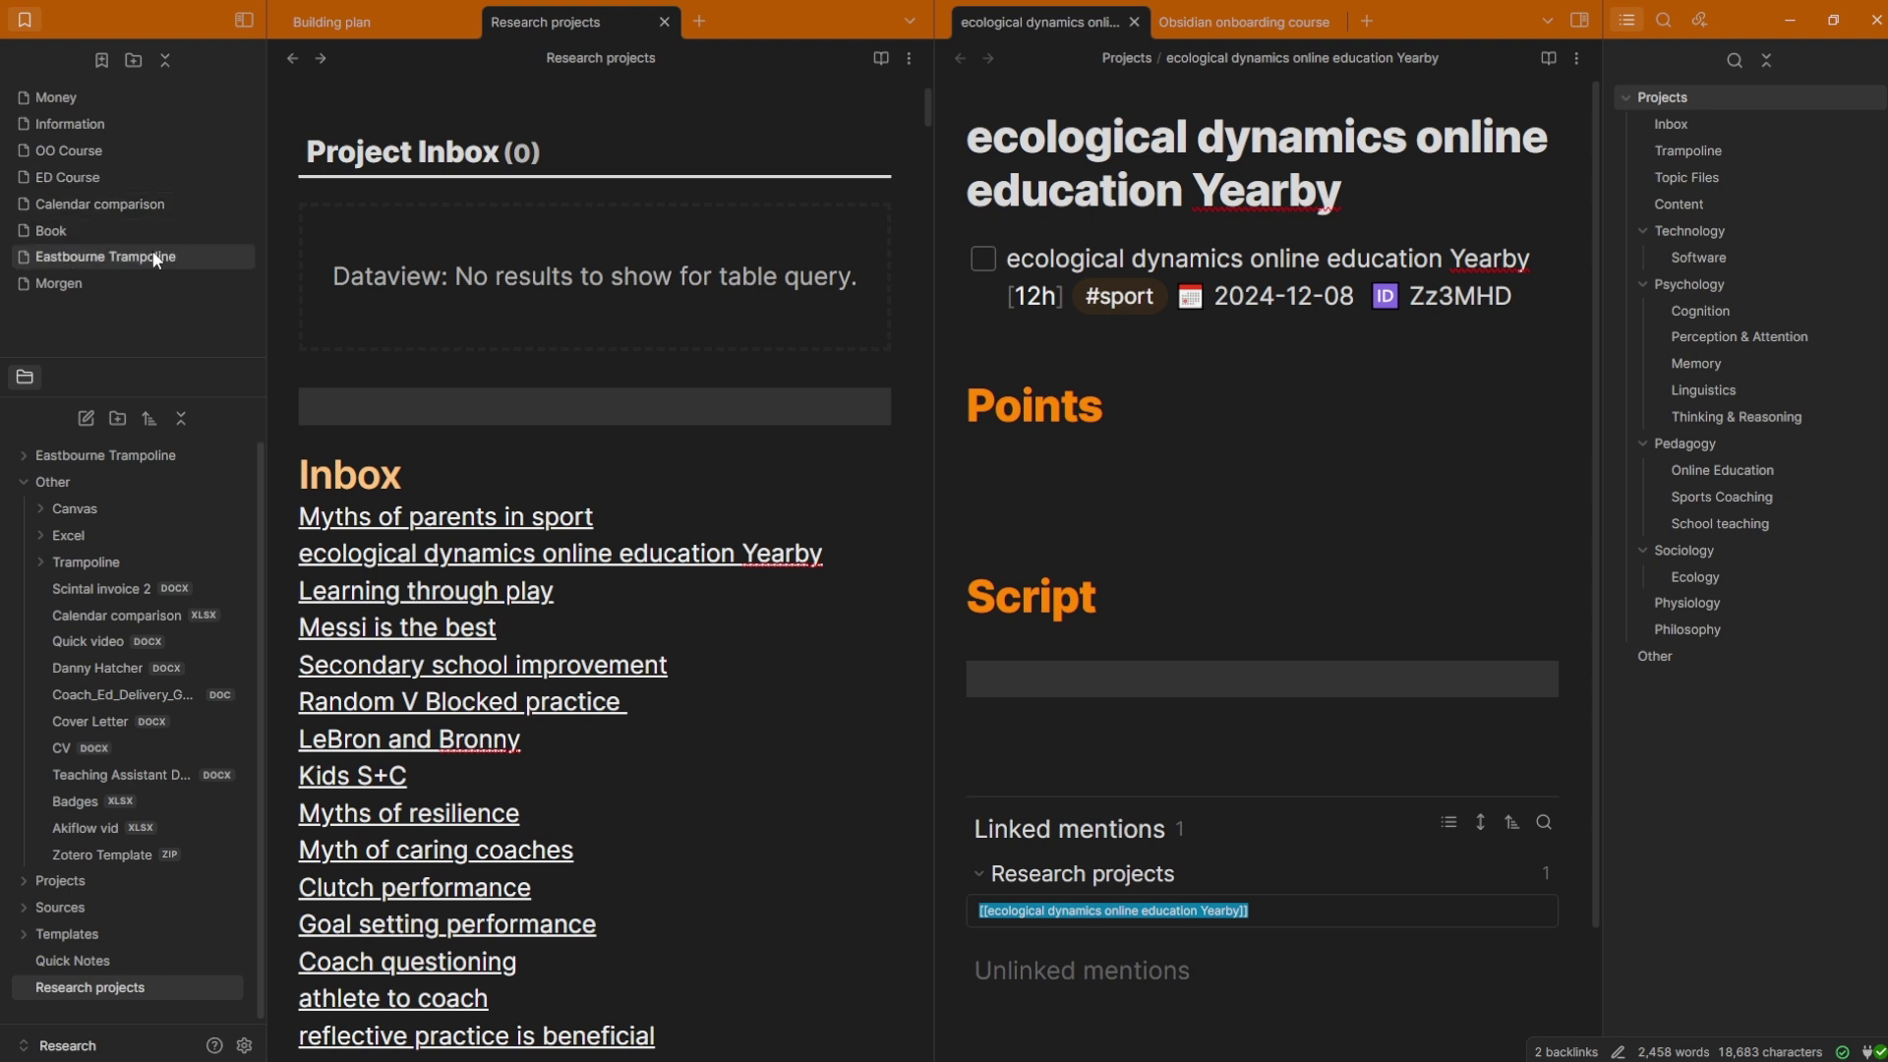
pyautogui.click(98, 561)
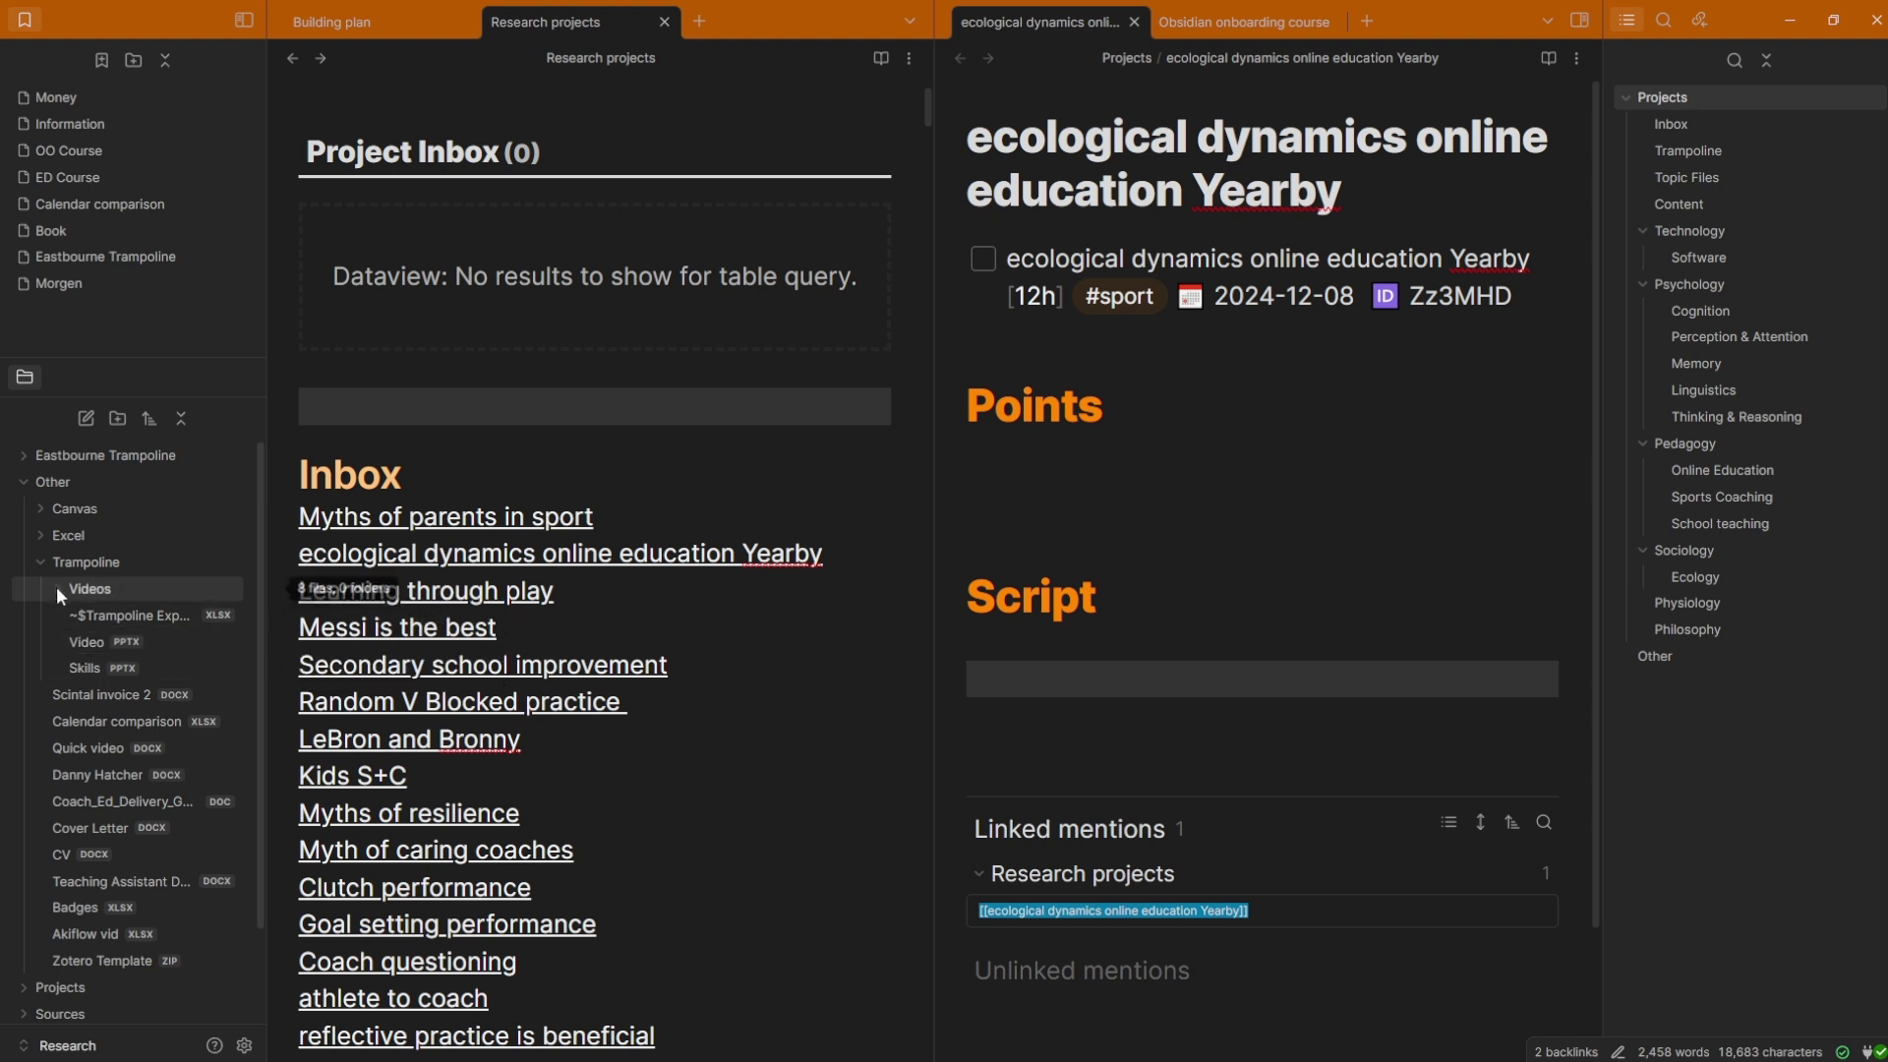
pyautogui.click(43, 565)
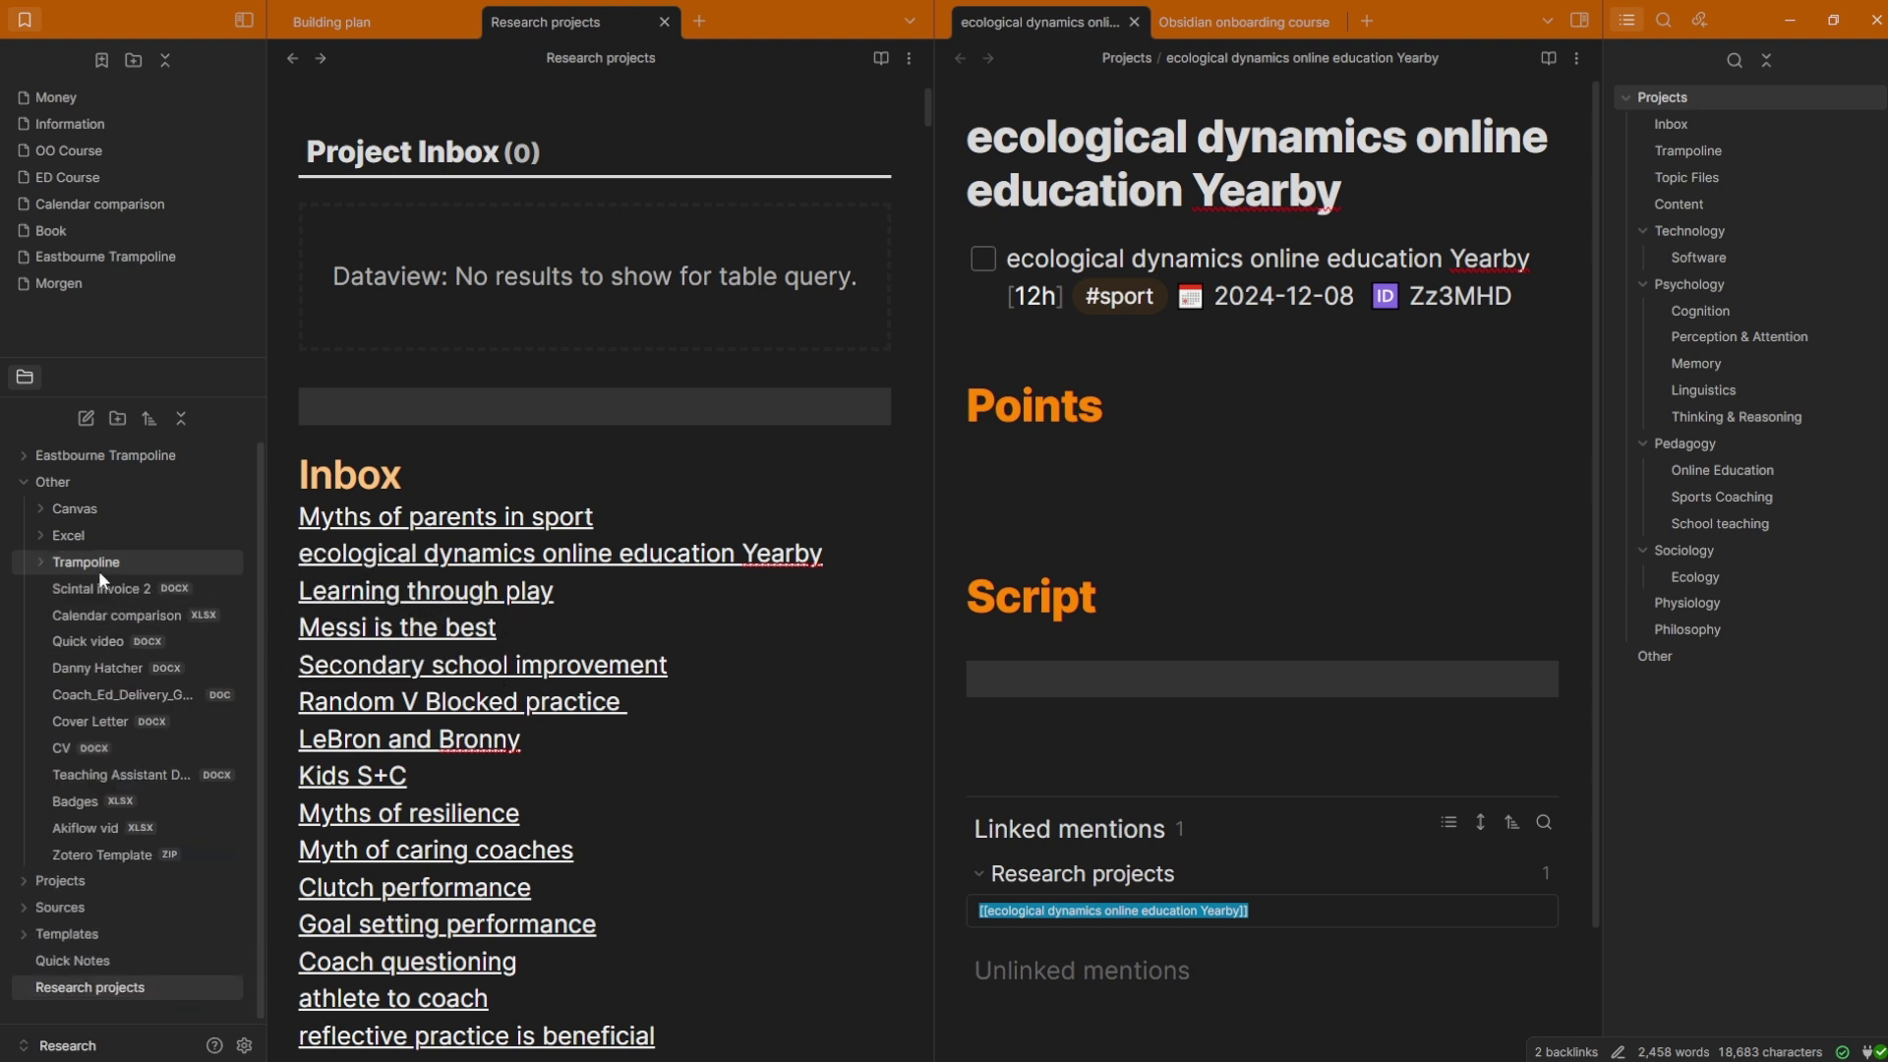
pyautogui.click(22, 482)
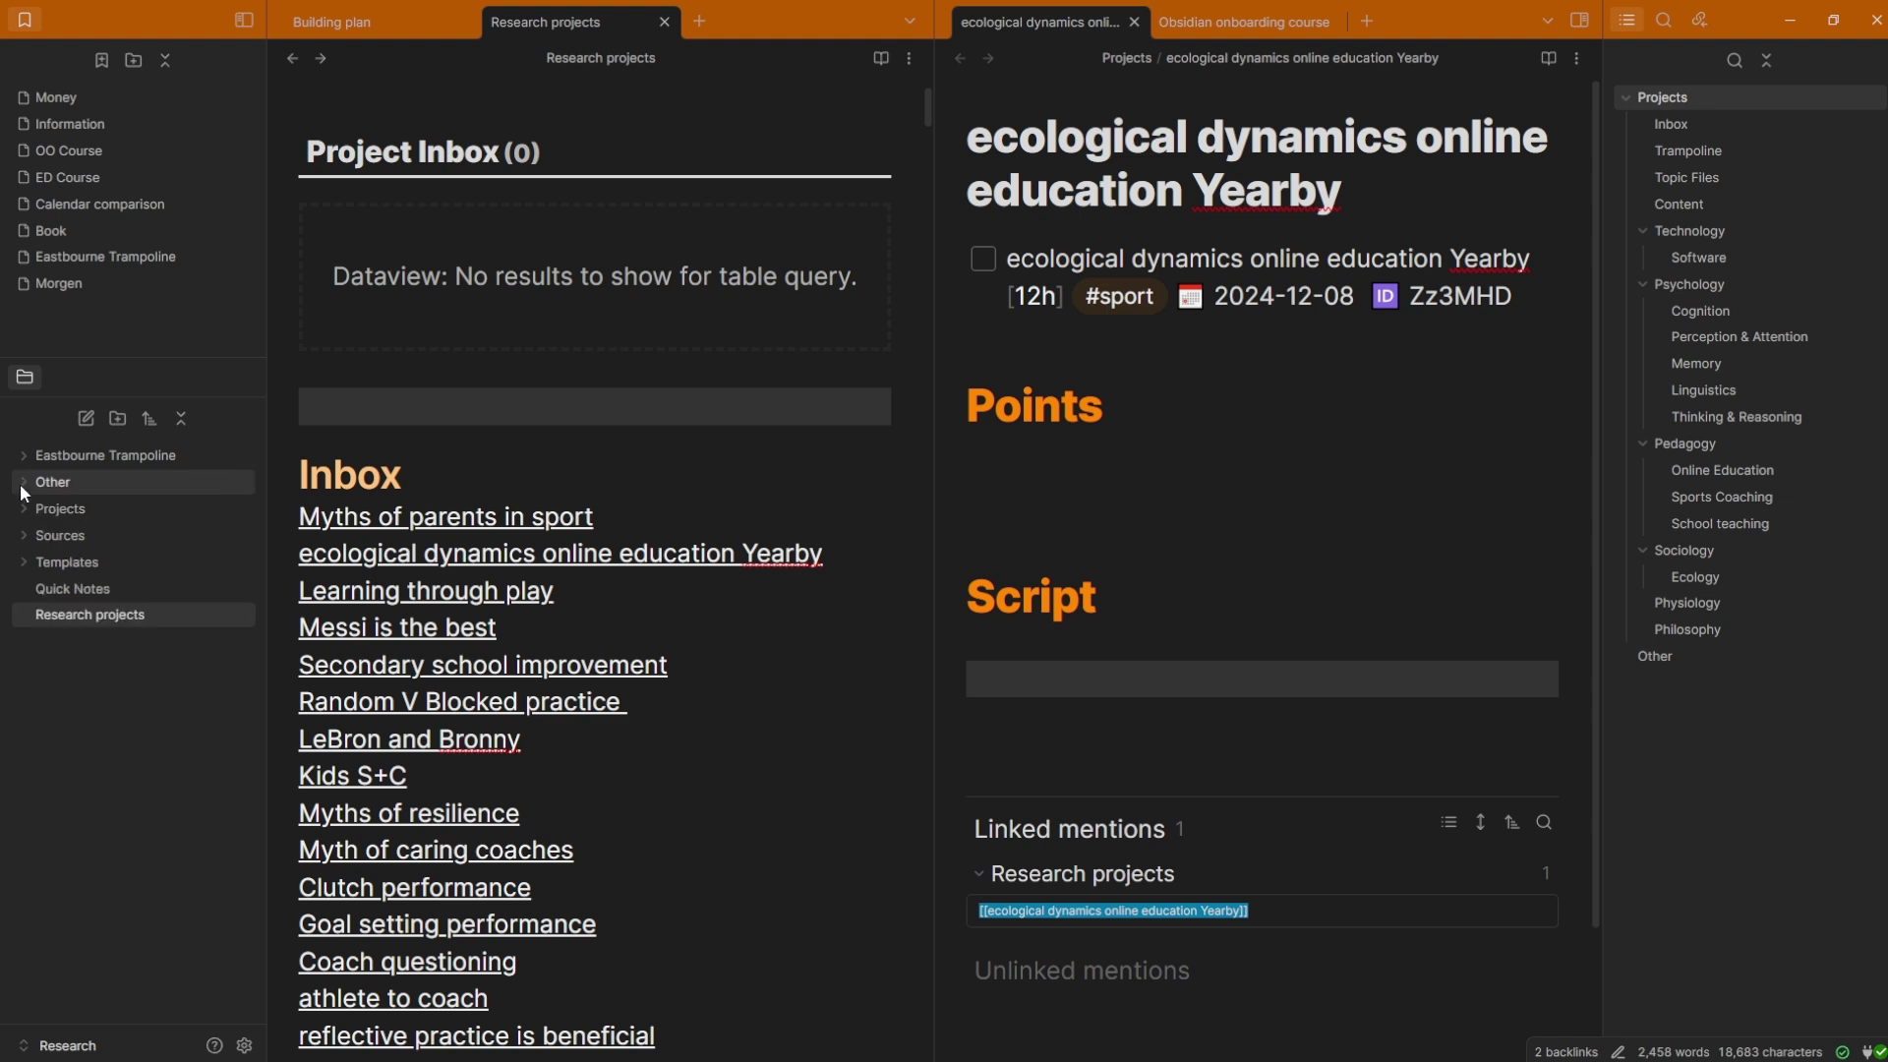